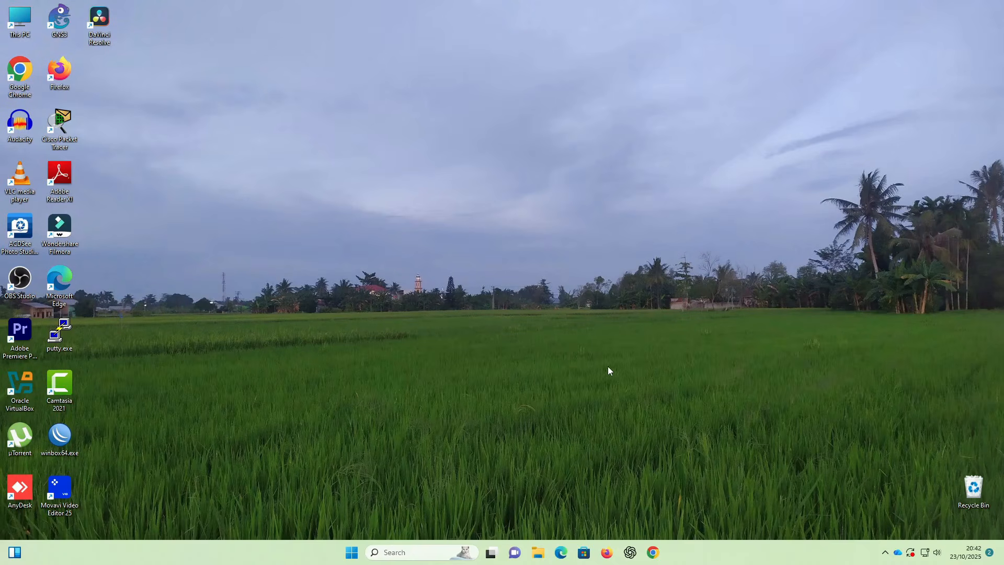
- Launch Oracle VirtualBox Manager and open the Create Virtual Machine dialog from Machine > New
double_click(21, 389)
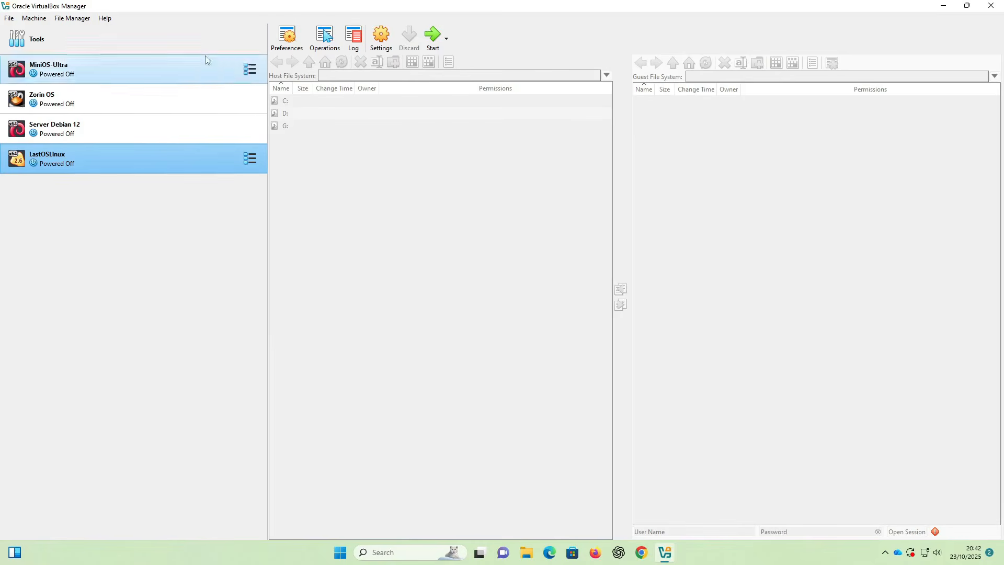
click(33, 19)
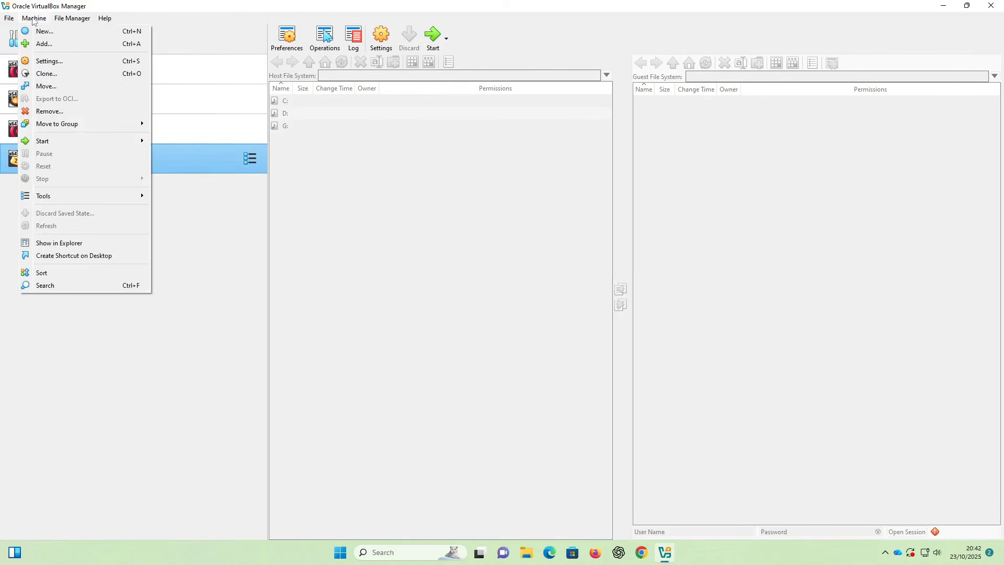
click(37, 31)
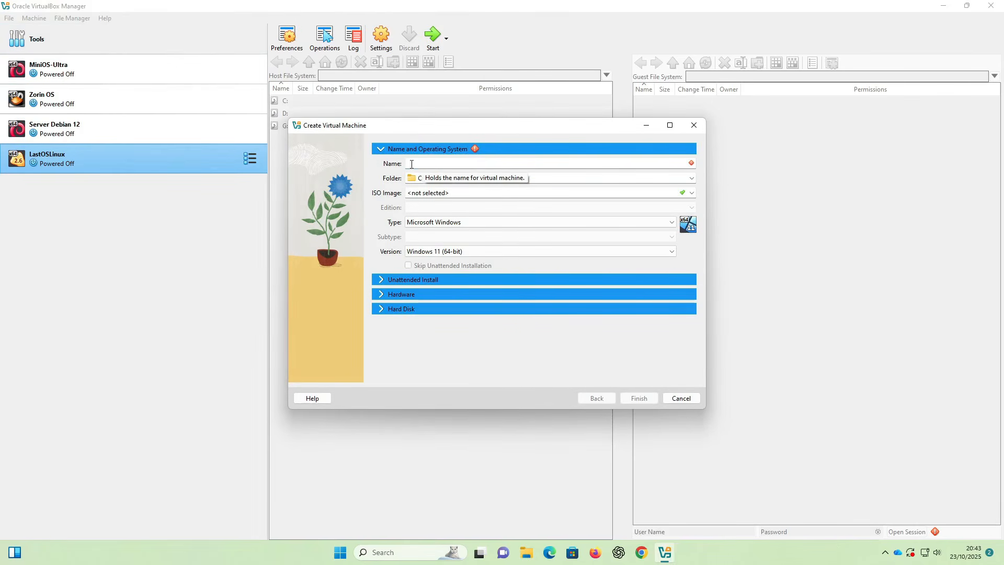
- Enter Debian13-Server as the machine name so it is detected as Debian (64-bit)
text(D)
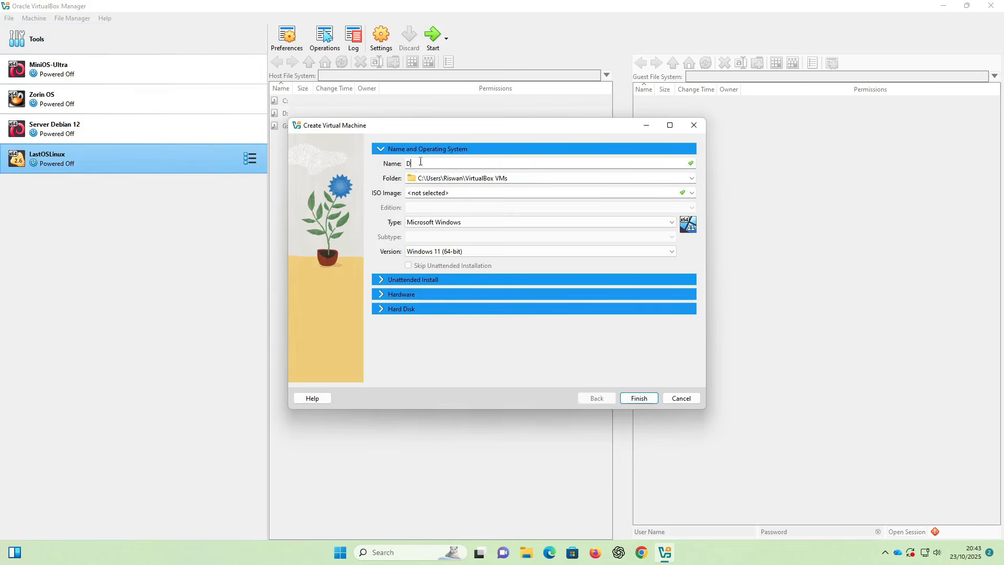
text(ebian13)
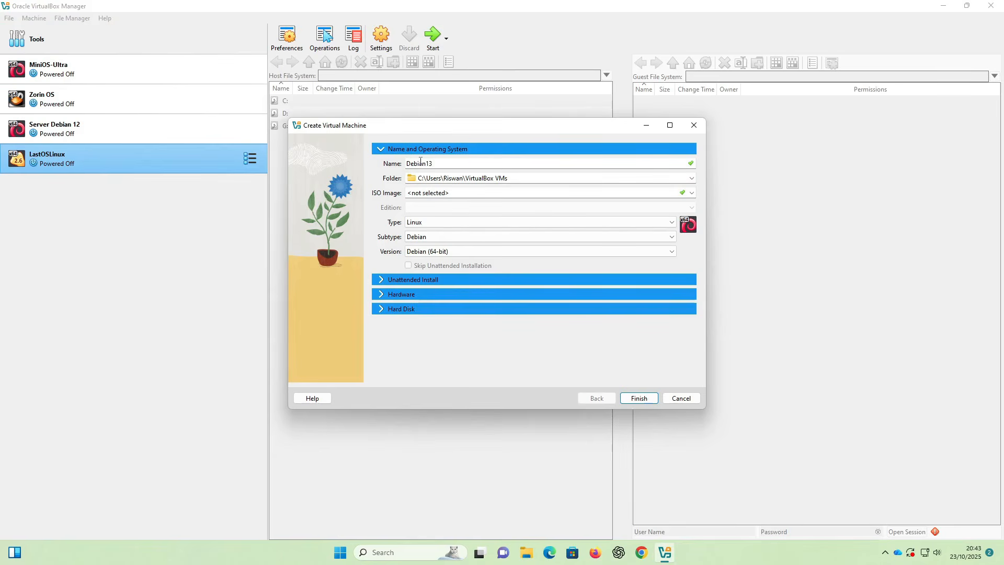
text(-Server)
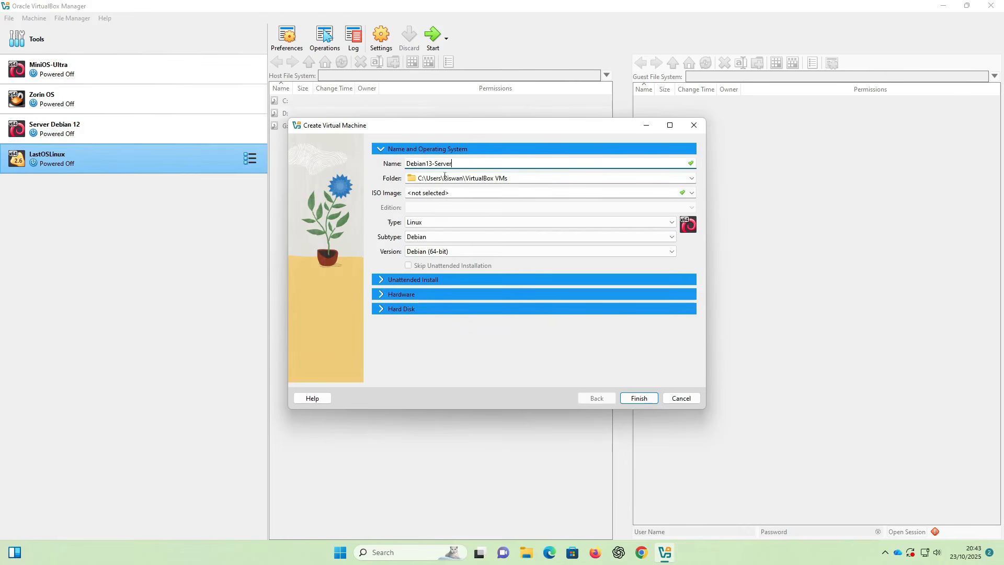
click(691, 178)
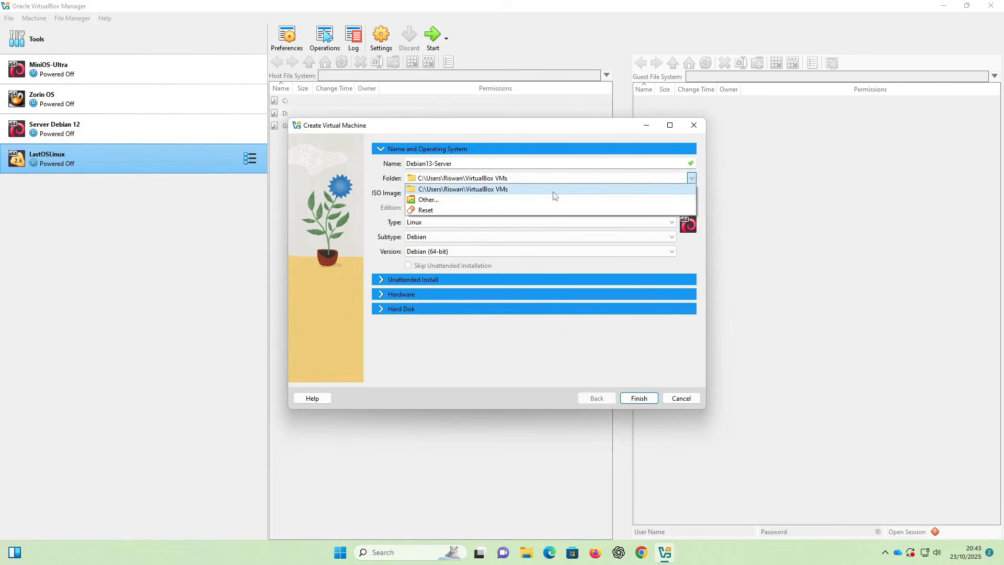
- Create a Debian13-Sever folder under G:\Virtual and select it as the machine folder
click(426, 199)
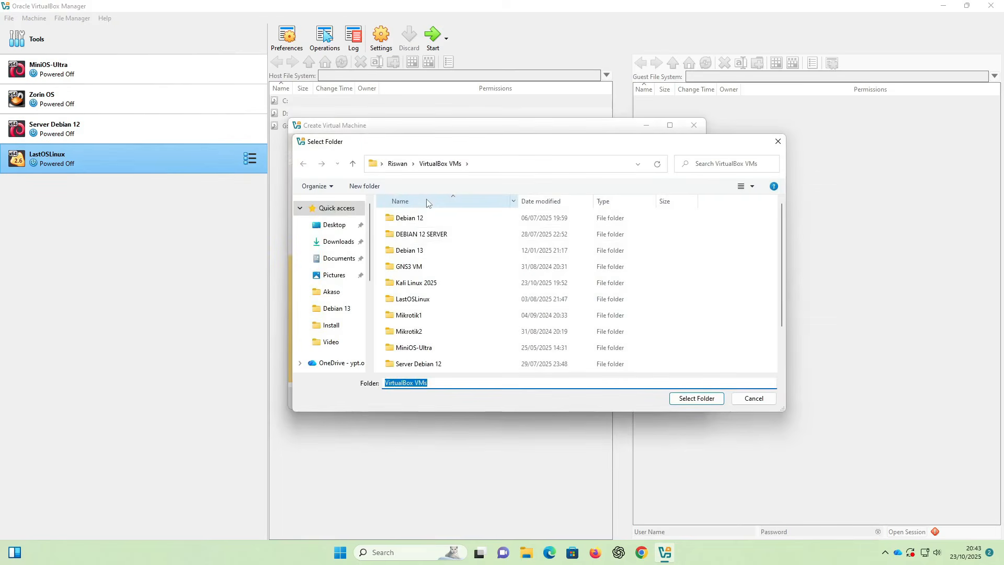
scroll(342, 340, down, 5)
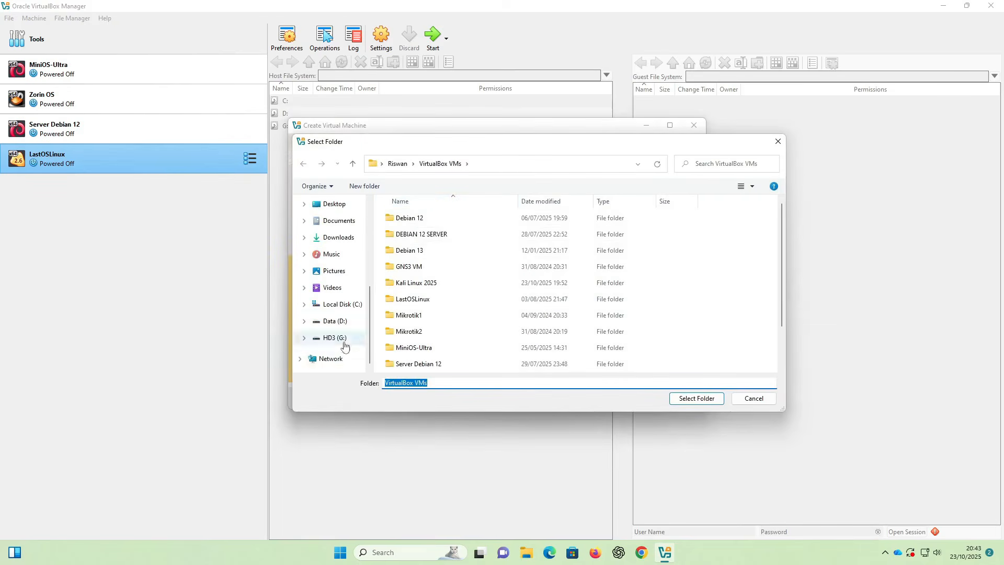
click(341, 338)
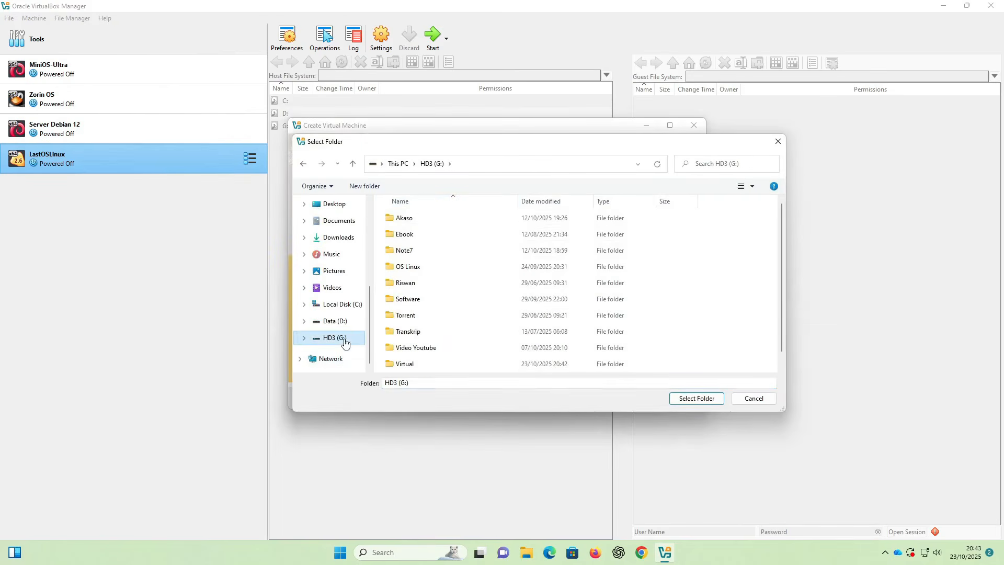
double_click(407, 364)
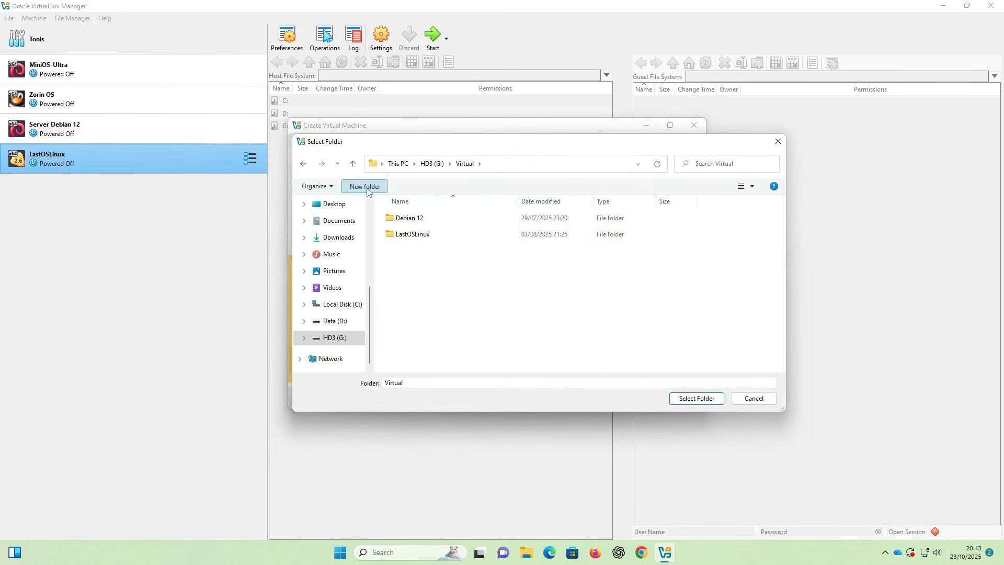
click(365, 187)
text(Debian)
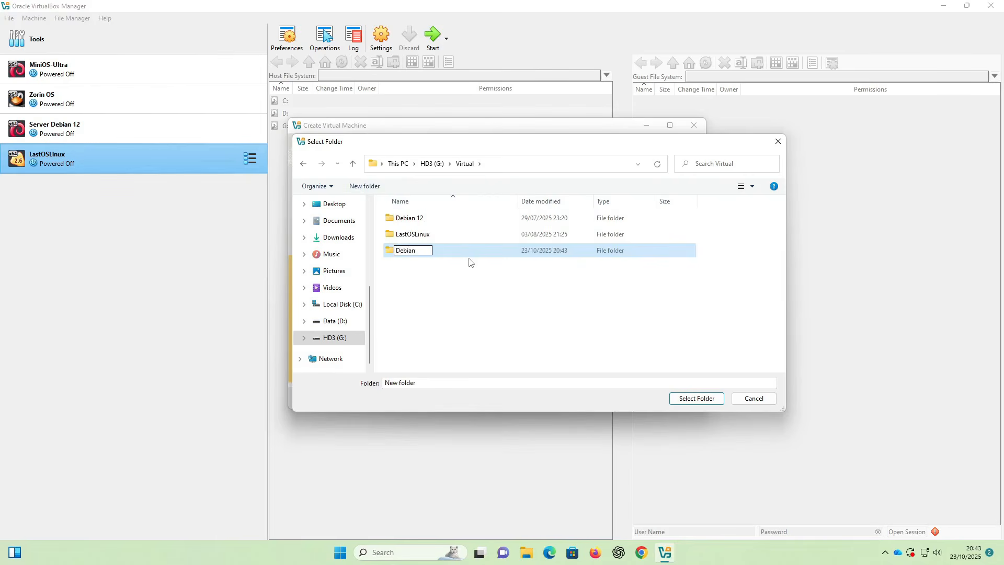
text(13-Sefver)
key(Return)
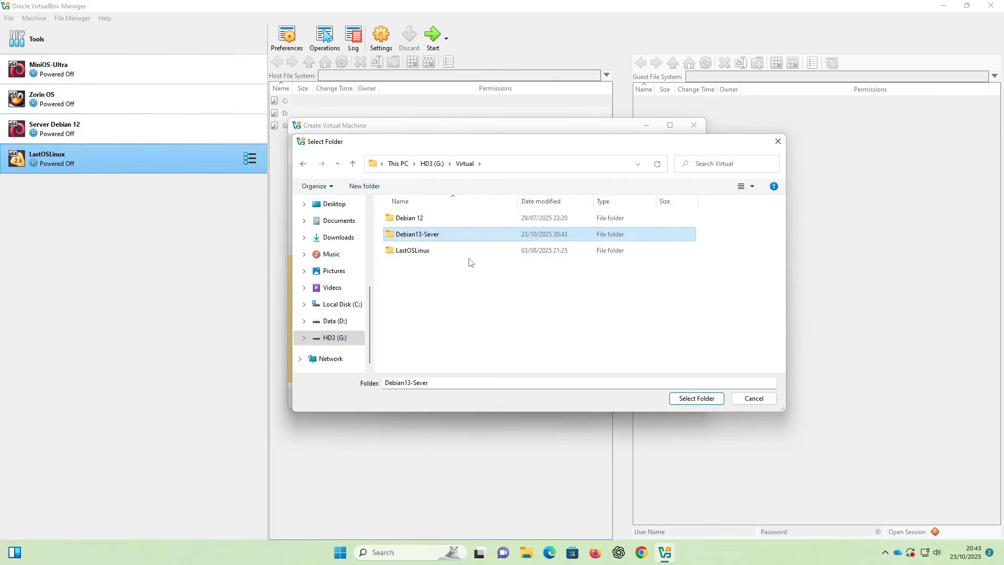
double_click(419, 235)
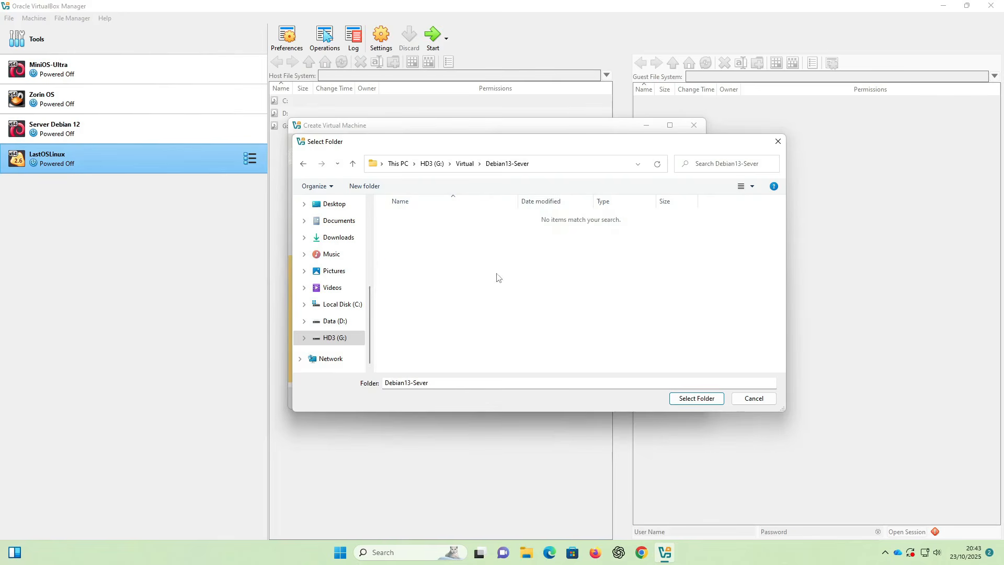
click(690, 401)
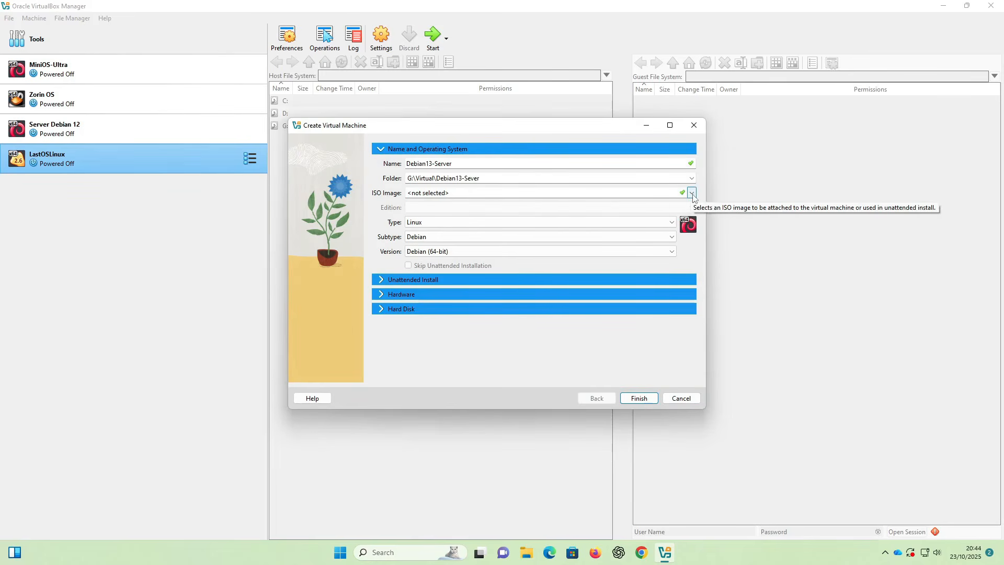
- Attach debian-13.1.0-amd64-DVD-1.iso from G:\OS Linux\Debian 13 as the installer image
click(692, 193)
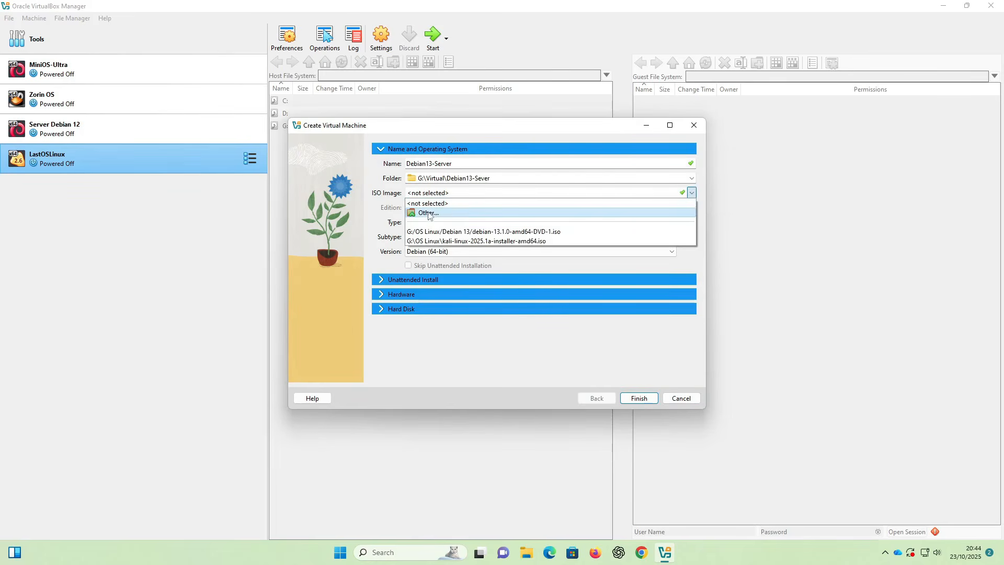
click(427, 213)
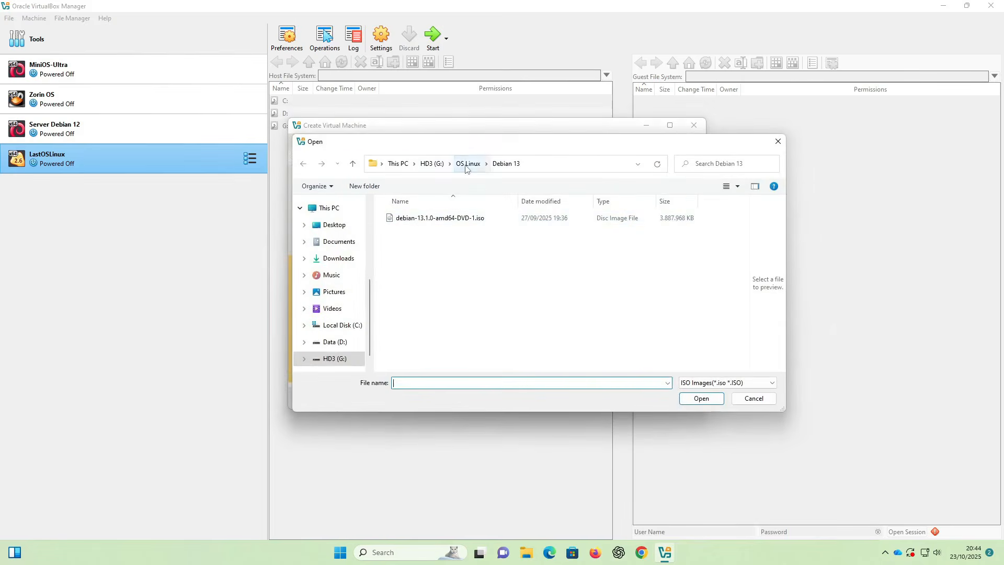
click(466, 165)
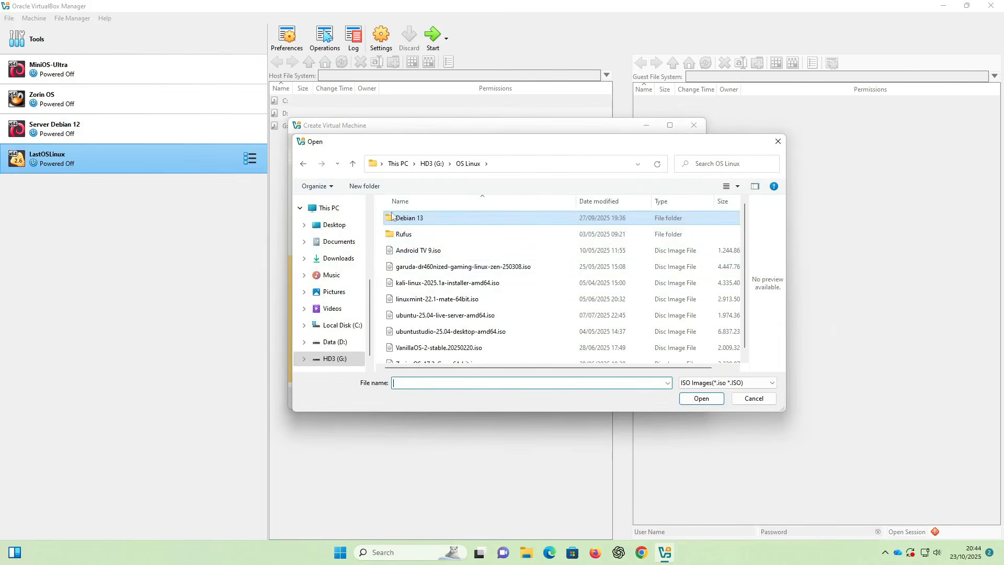
double_click(429, 219)
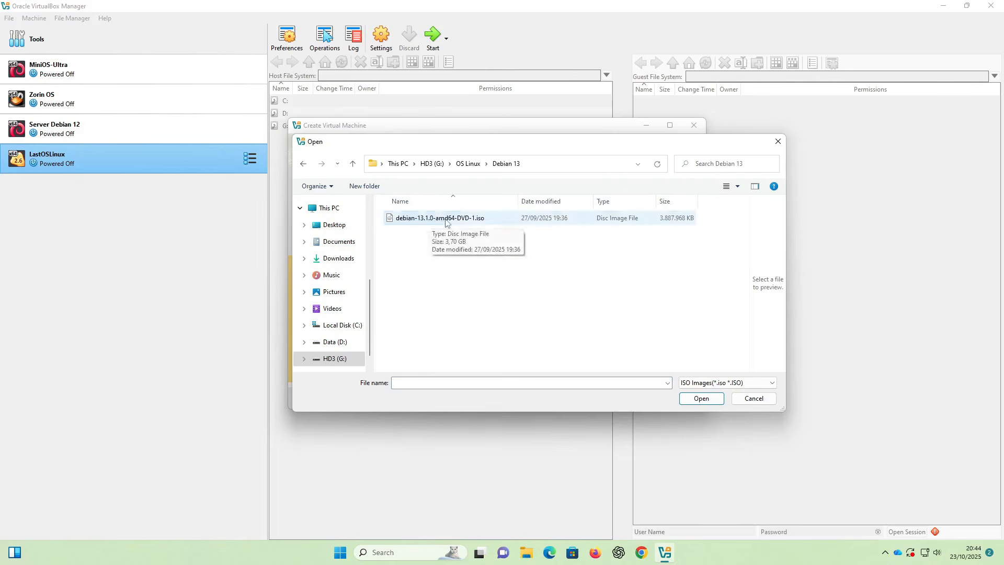
click(445, 222)
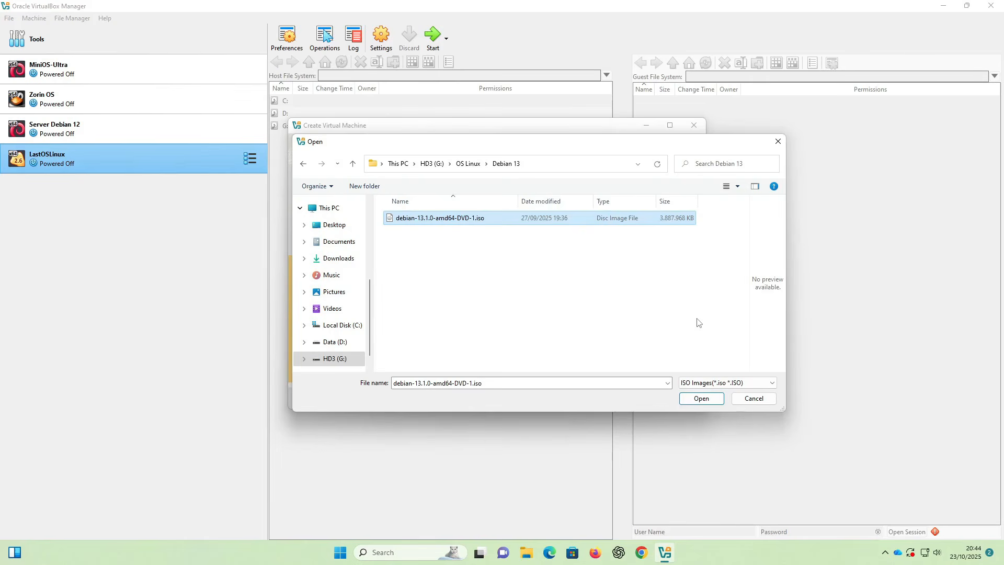
click(700, 398)
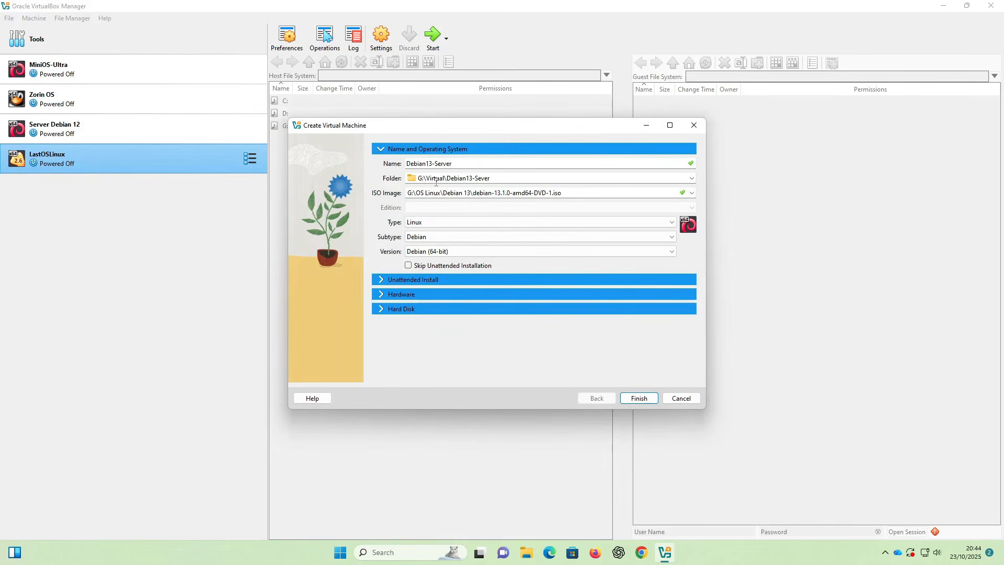
- Confirm the operating system as Linux, subtype Debian, version Debian (64-bit)
click(433, 223)
click(427, 241)
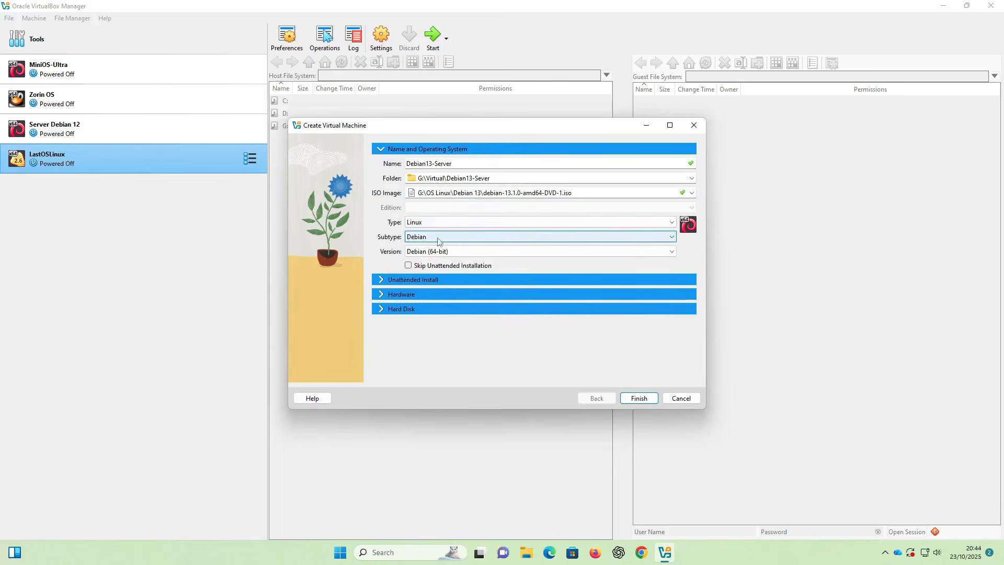
click(426, 237)
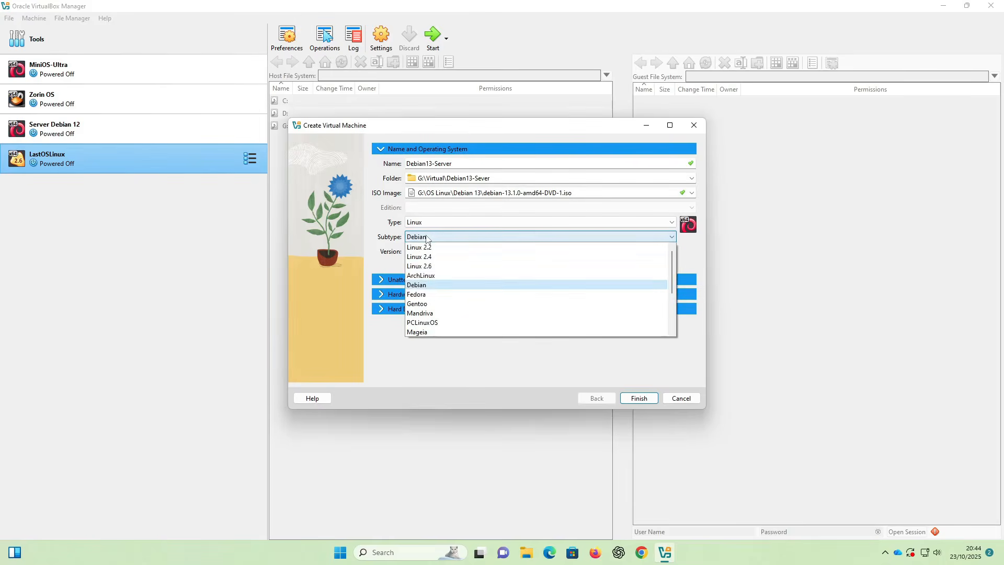
click(420, 285)
click(429, 251)
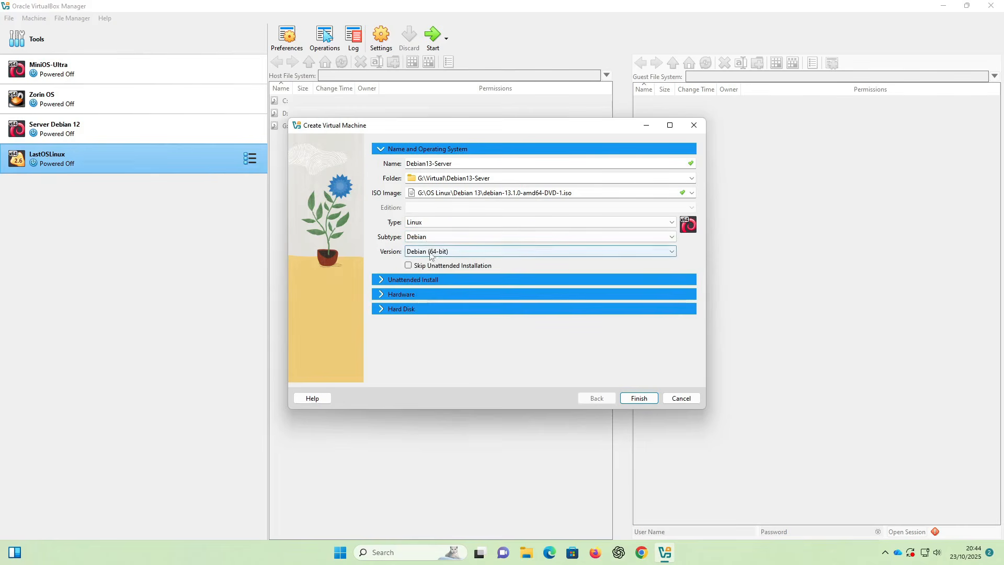
click(431, 254)
click(431, 254)
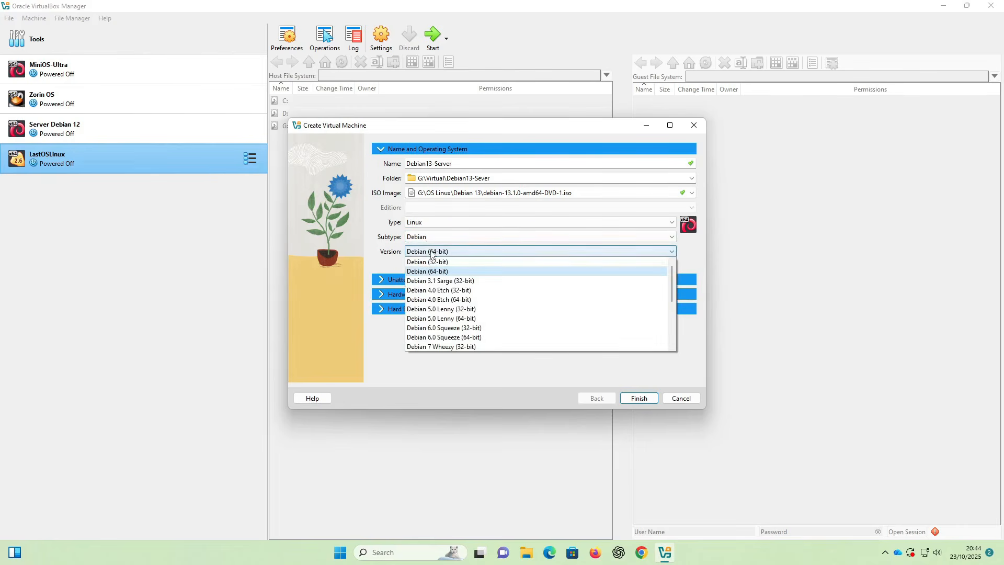
click(491, 262)
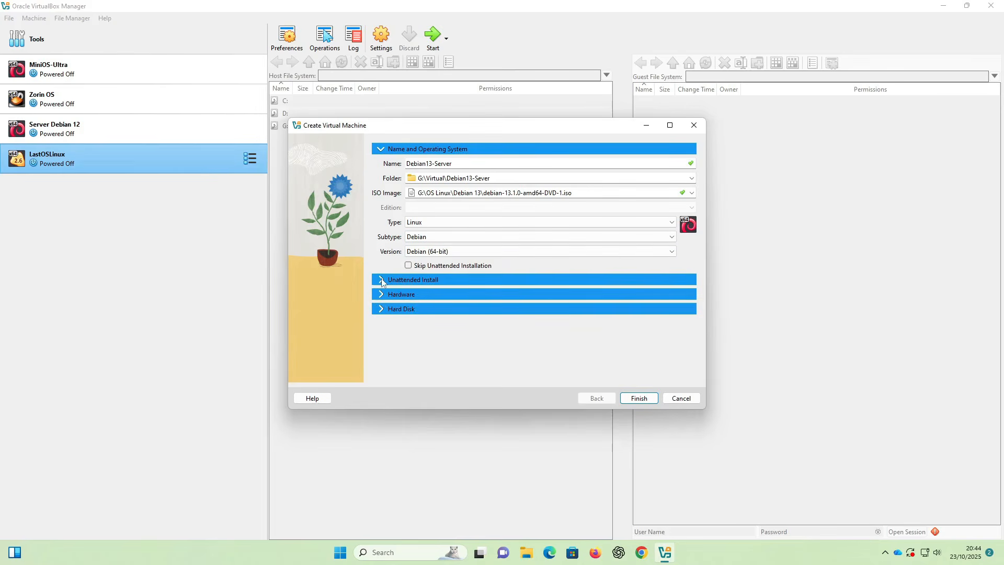
- Tick Skip Unattended Installation and verify the unattended install fields are disabled
click(381, 280)
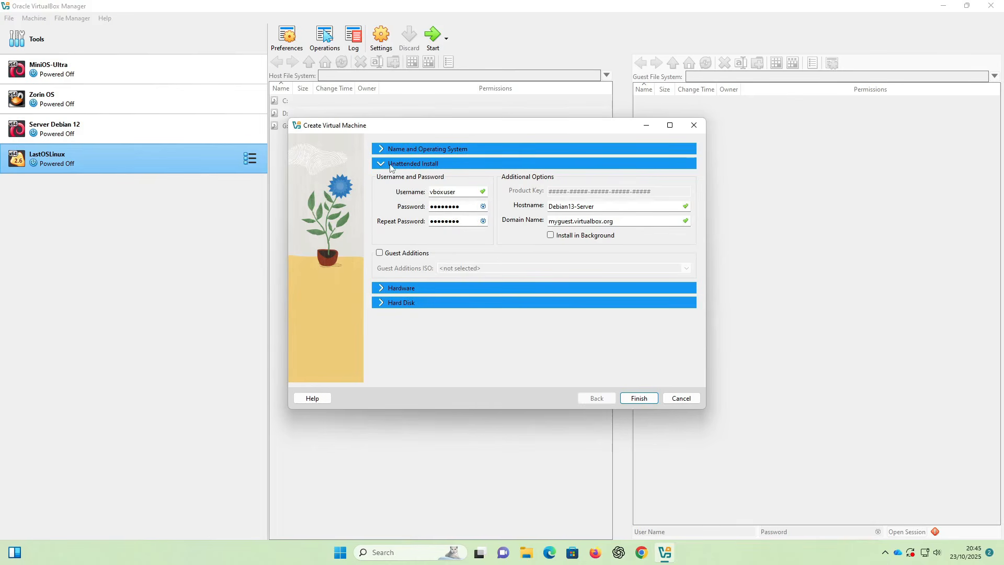
click(384, 150)
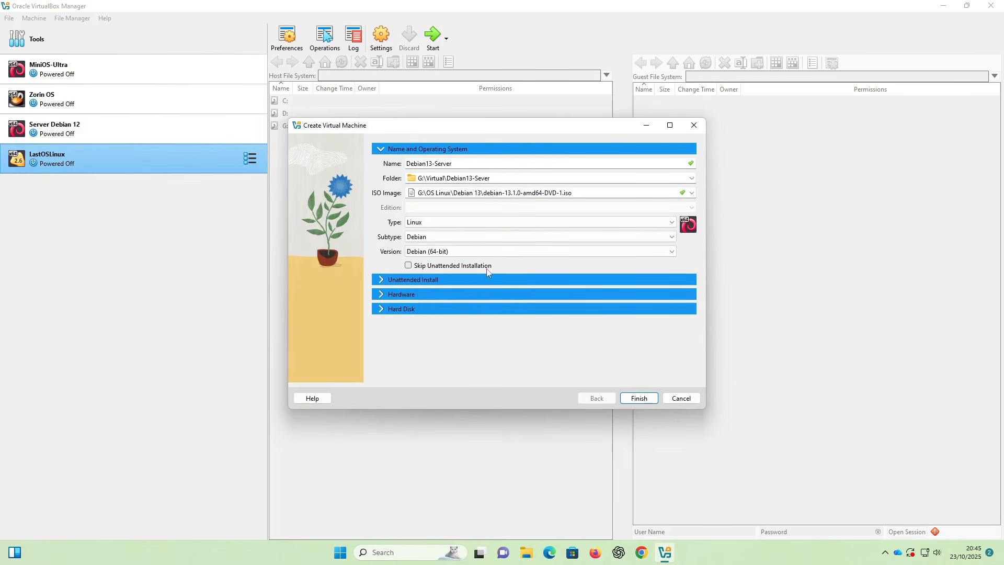
click(430, 271)
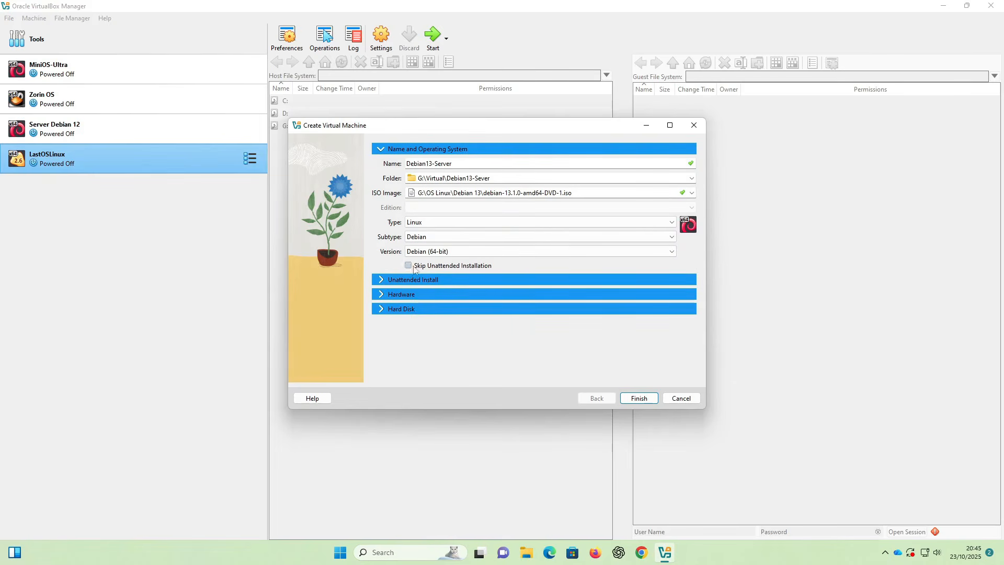
click(381, 280)
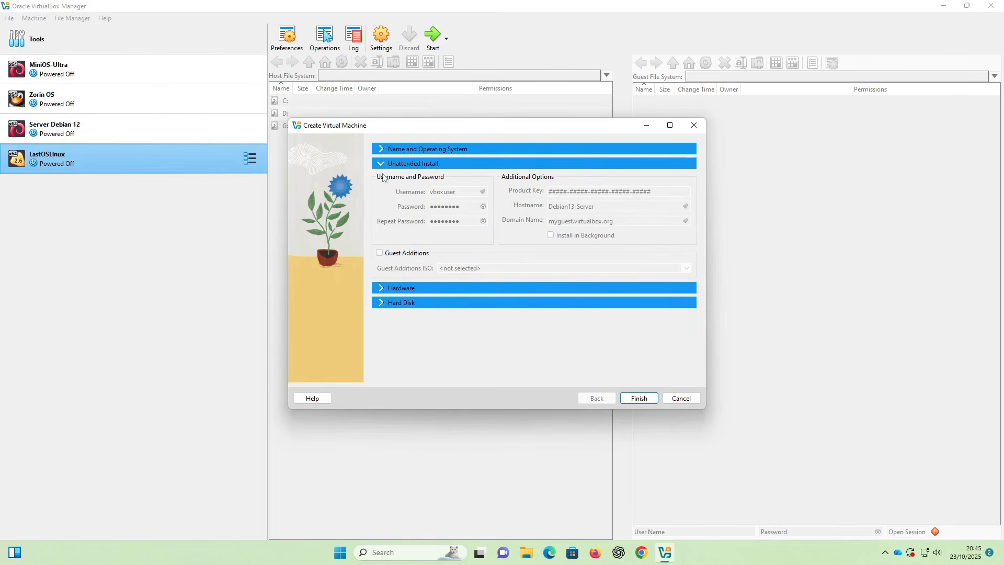
click(380, 150)
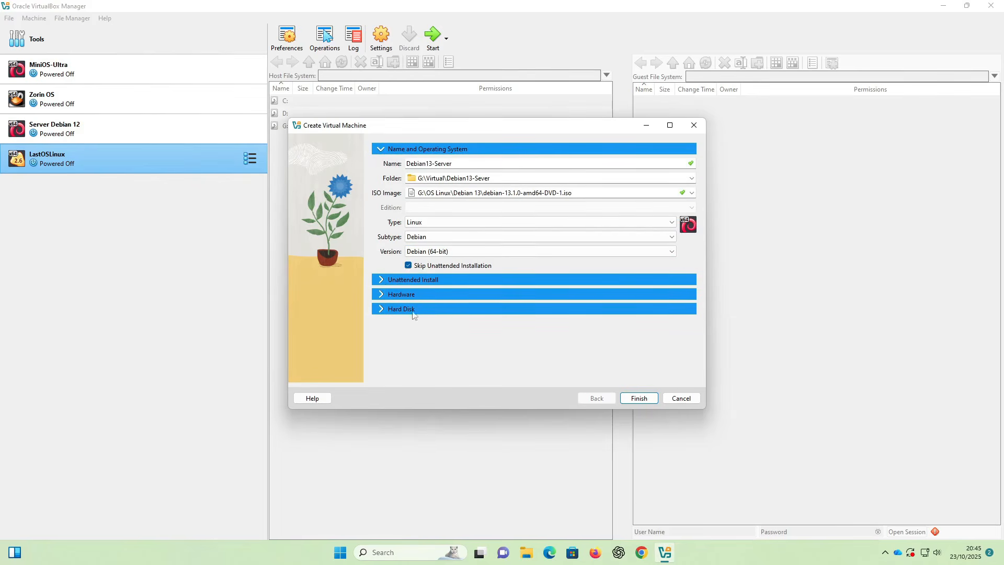
click(381, 280)
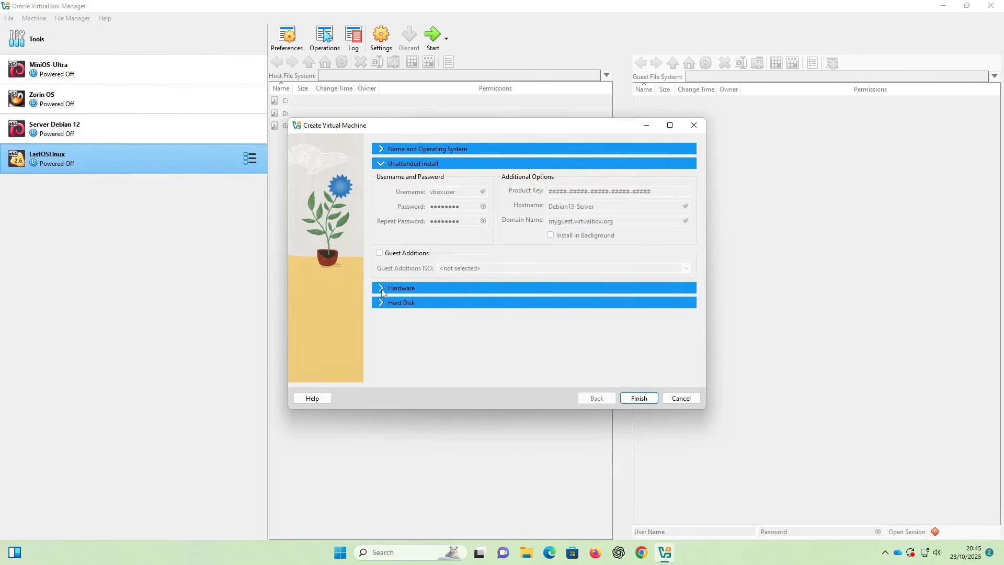
- Set base memory to 3072 MB and raise the processor count to 2
click(381, 289)
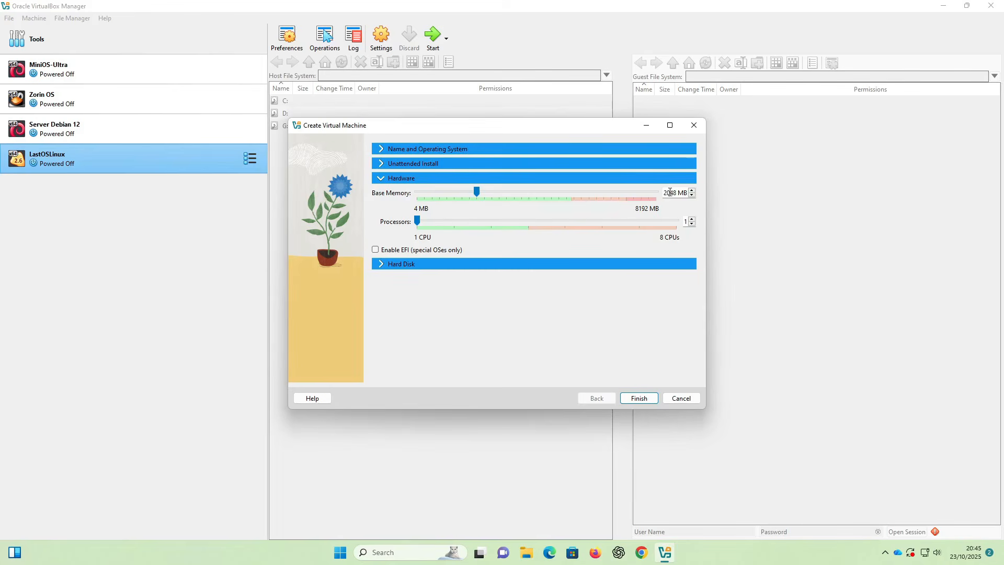
drag(677, 192, 659, 196)
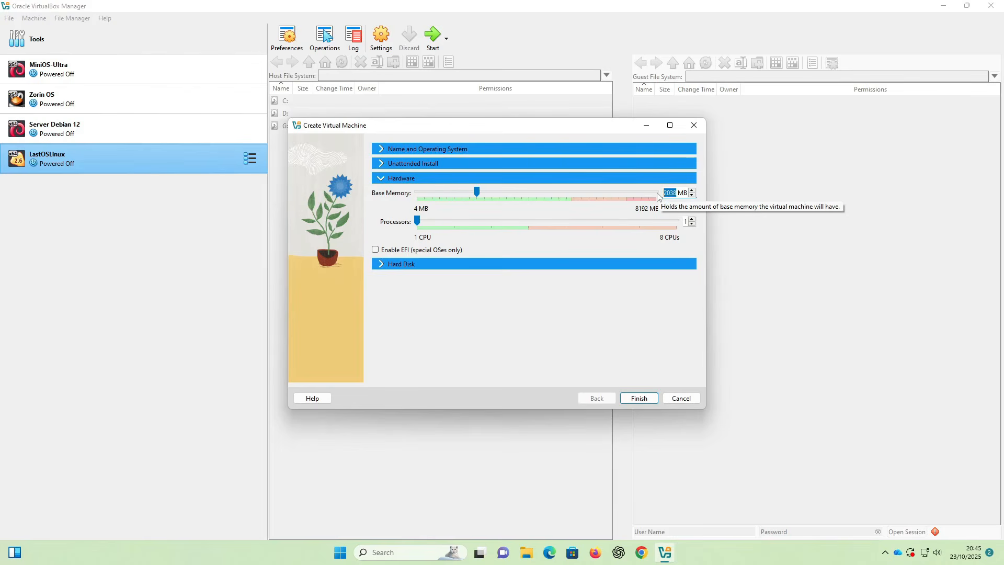
text(307)
text(2)
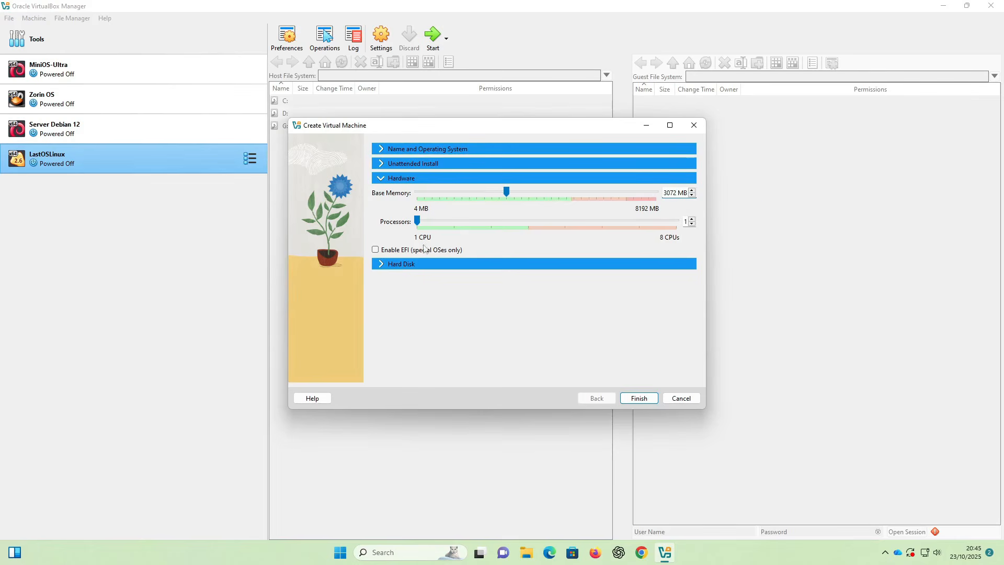
click(692, 219)
- Keep a new 20 GB VDI virtual hard disk and finish creating Debian13-Server
click(380, 264)
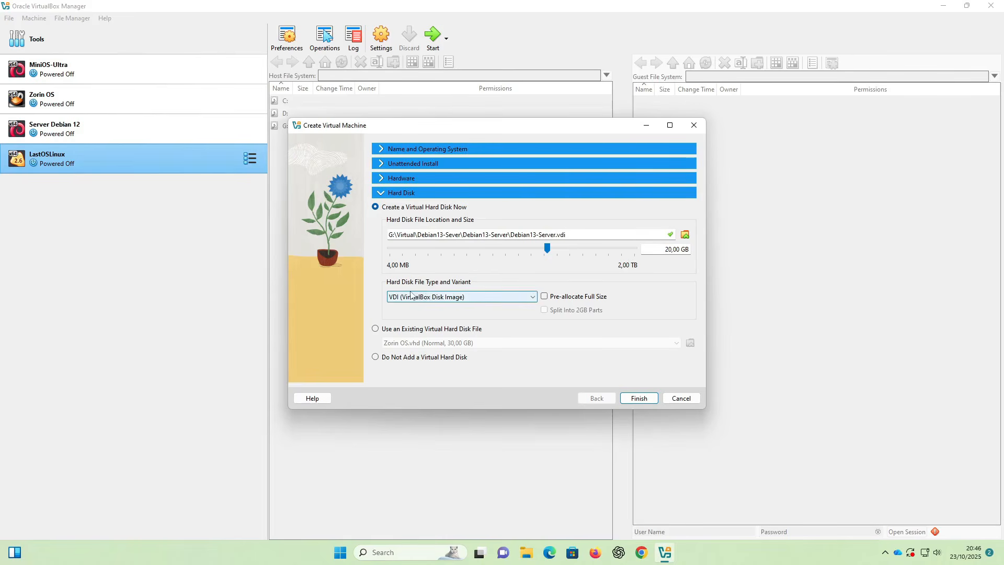
click(521, 297)
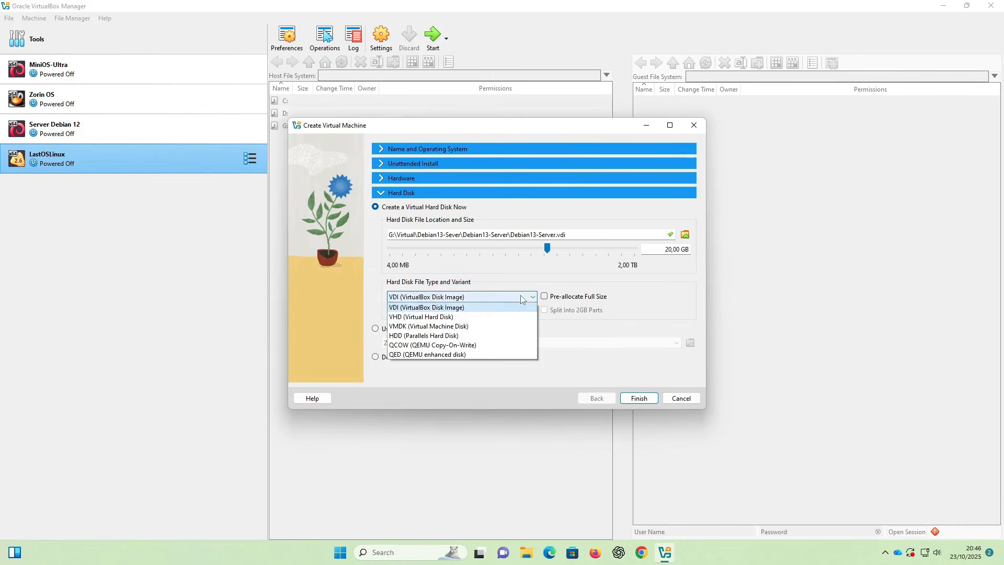
click(412, 309)
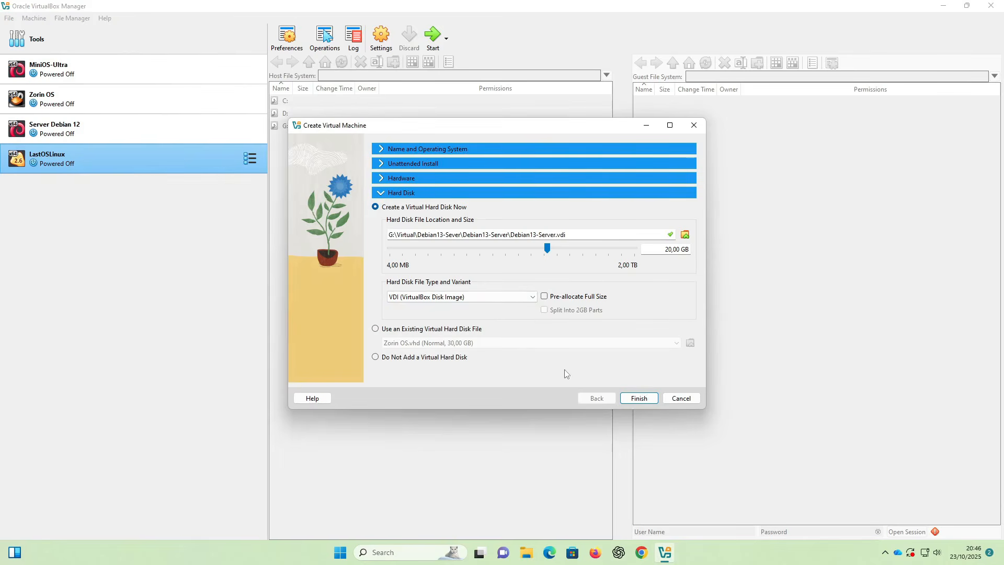
click(639, 401)
click(648, 399)
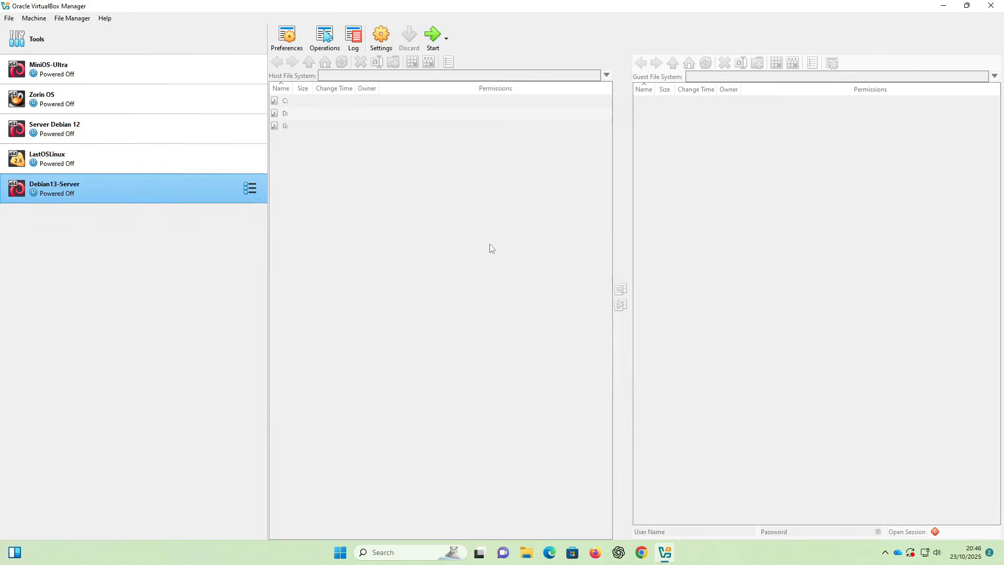
- Attach Debian13-Server's Adapter 1 to Bridged Adapter, save, and start the machine
click(382, 38)
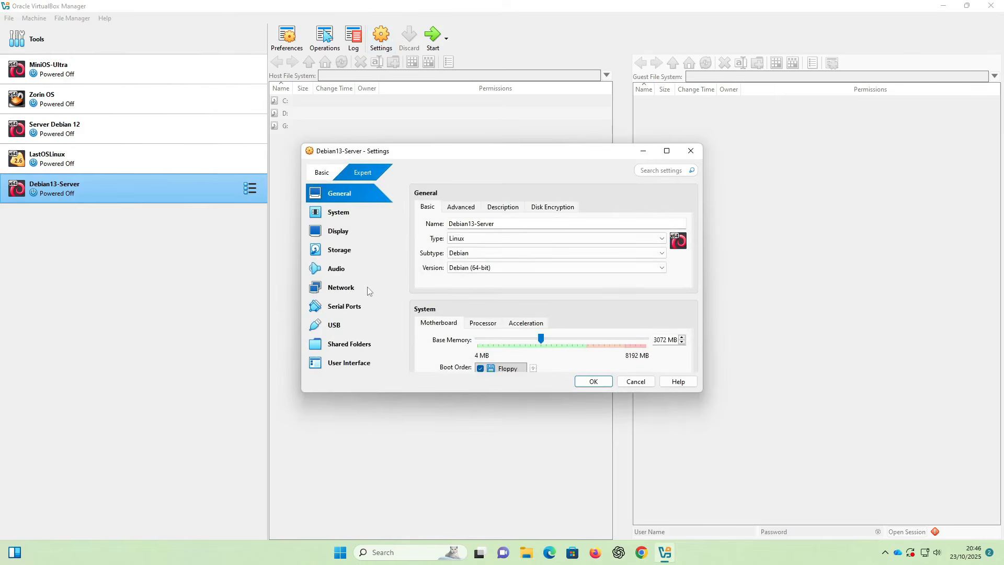
click(341, 289)
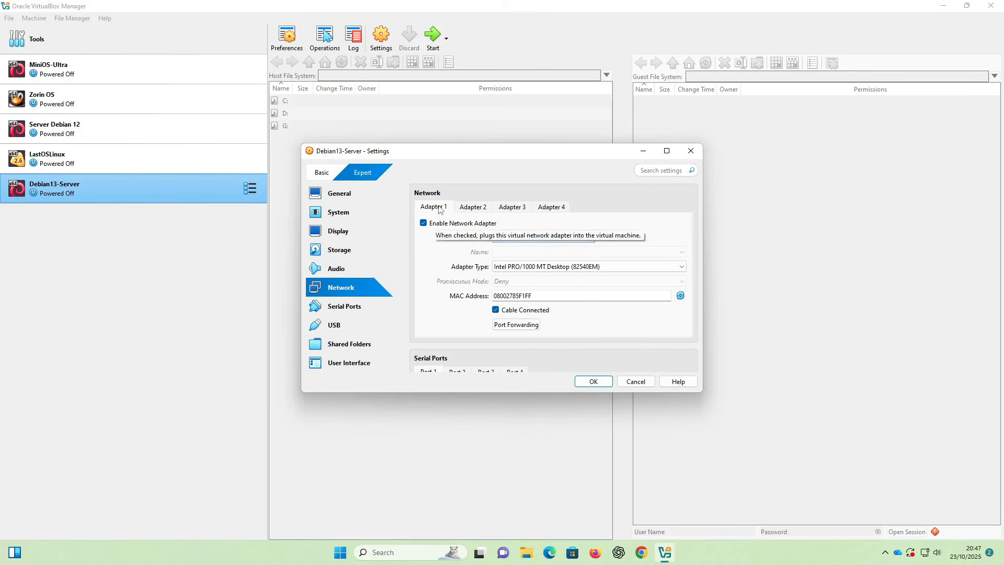
click(513, 238)
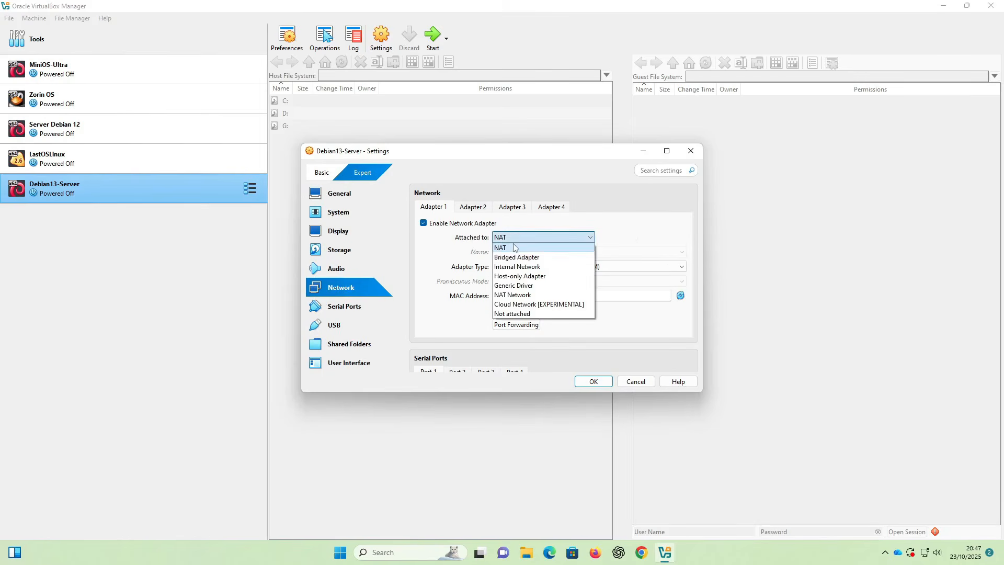
click(516, 256)
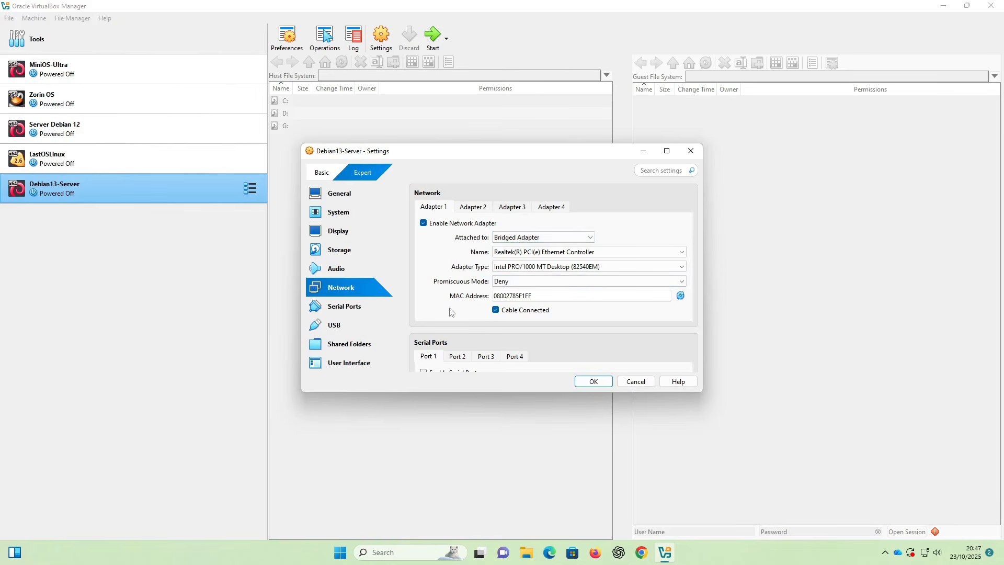
click(587, 382)
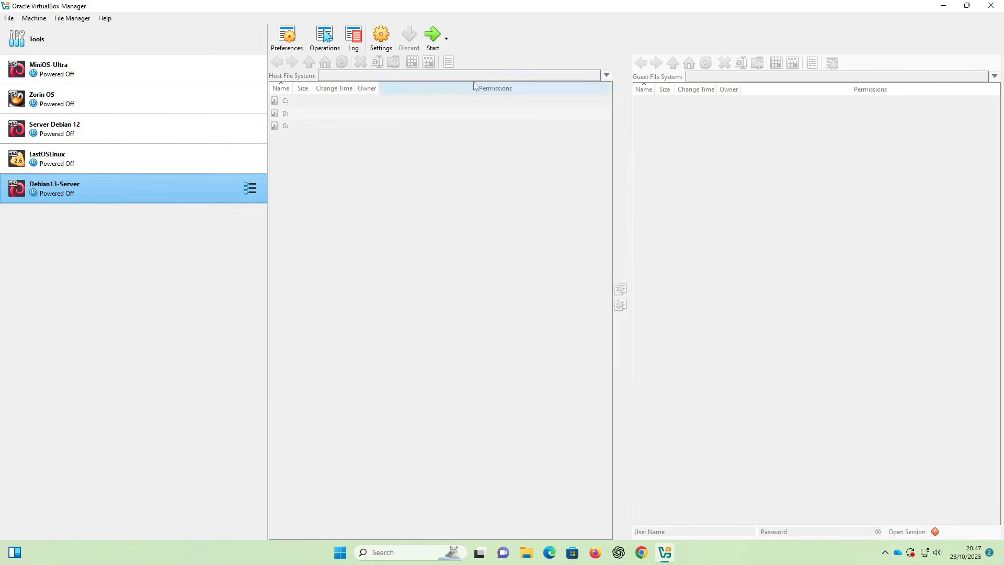
click(433, 45)
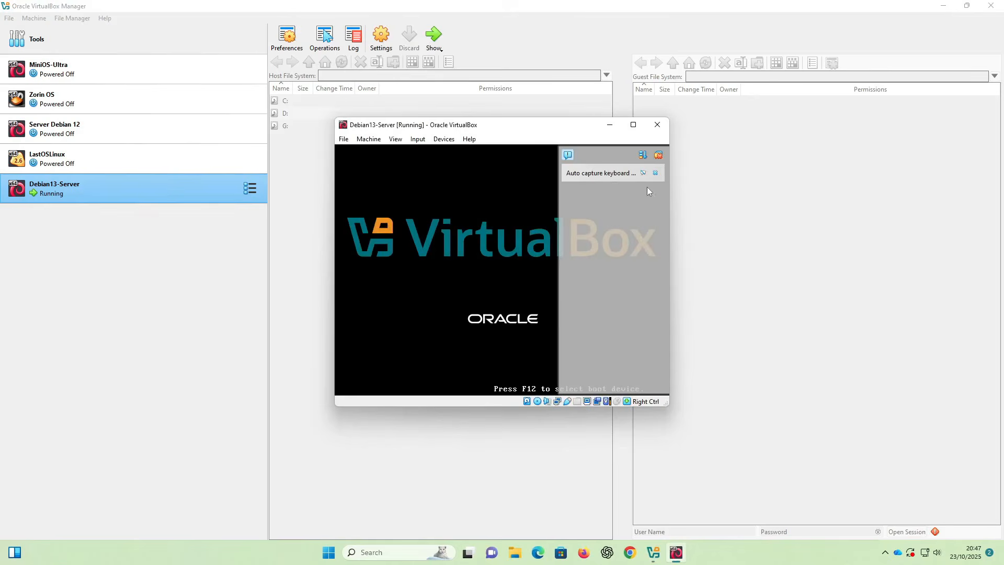
- Widen and reposition the VM window, dismiss the auto-capture notice, and start Graphical install
click(627, 174)
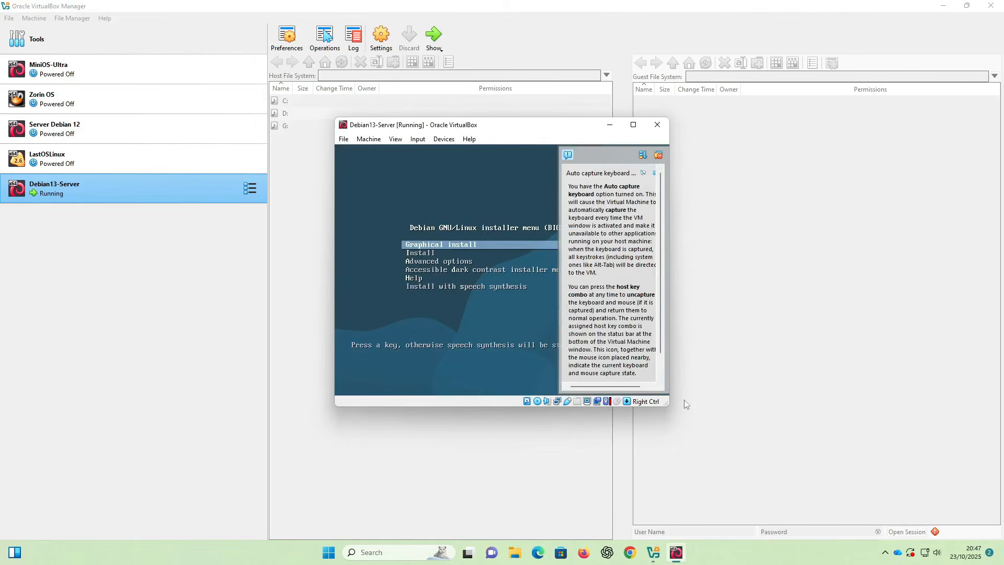
drag(667, 403, 835, 398)
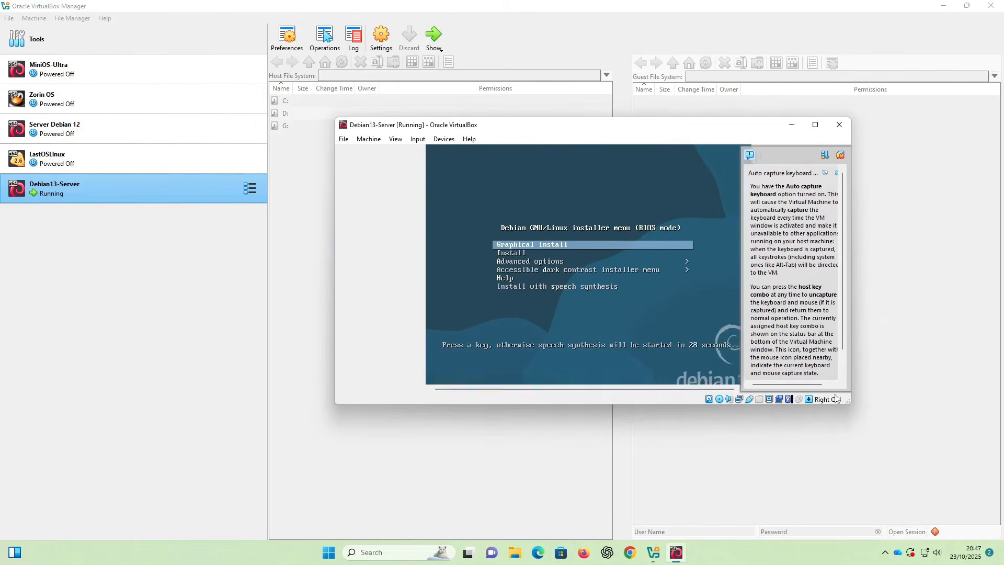
drag(509, 130, 351, 128)
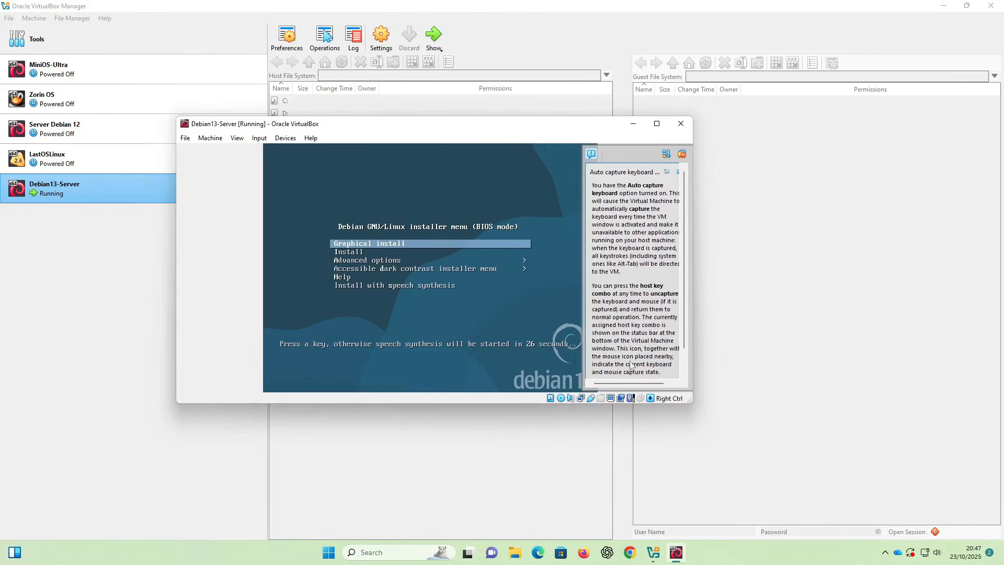
click(667, 172)
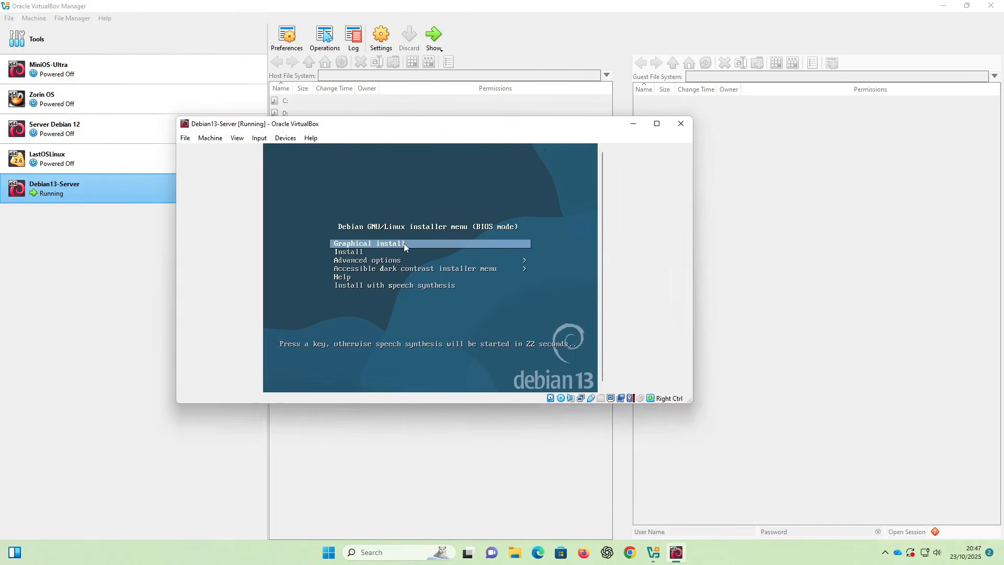
key(Return)
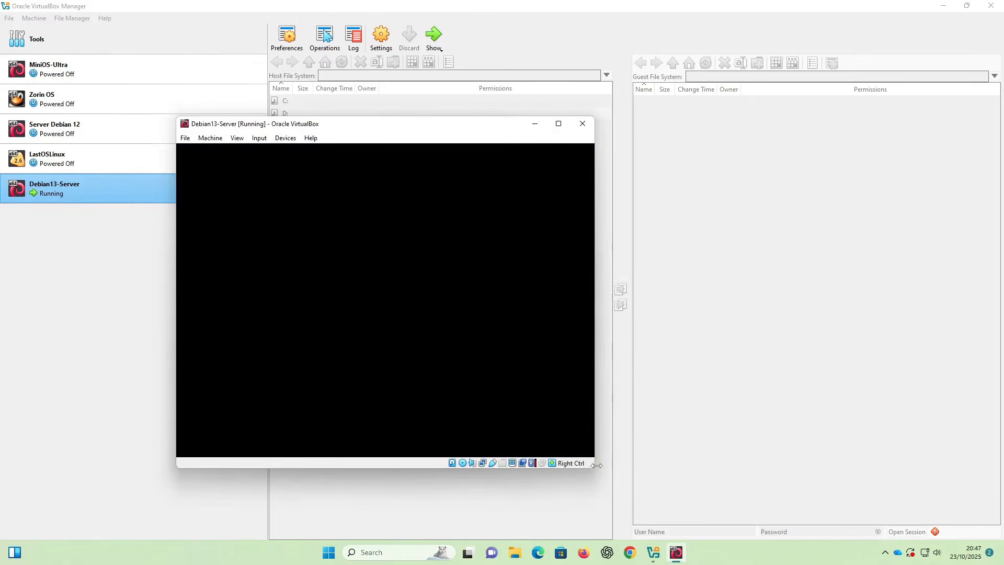
- Enlarge the VM display, dismiss the mouse integration notice, and keep English as installer language
drag(596, 464, 777, 509)
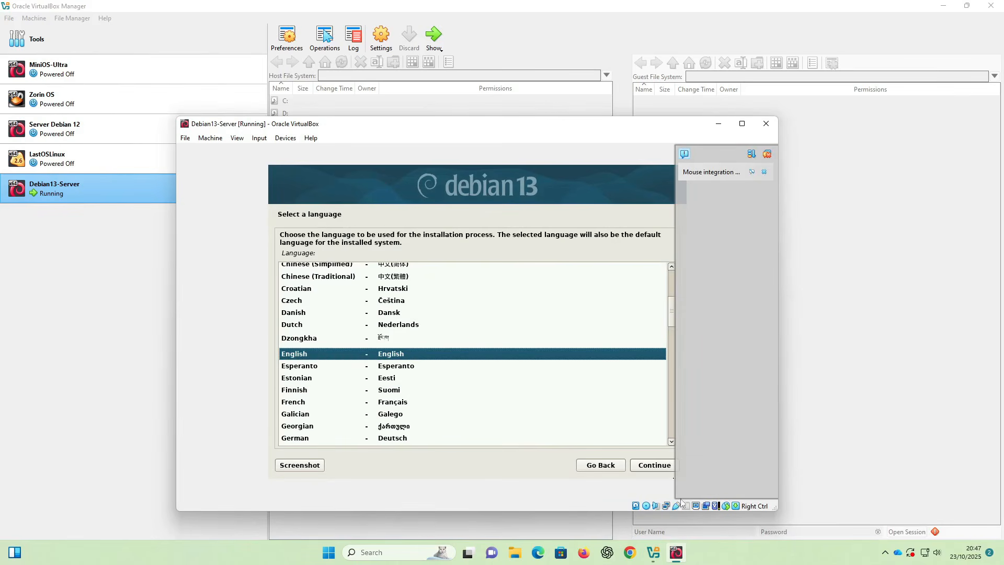
click(763, 168)
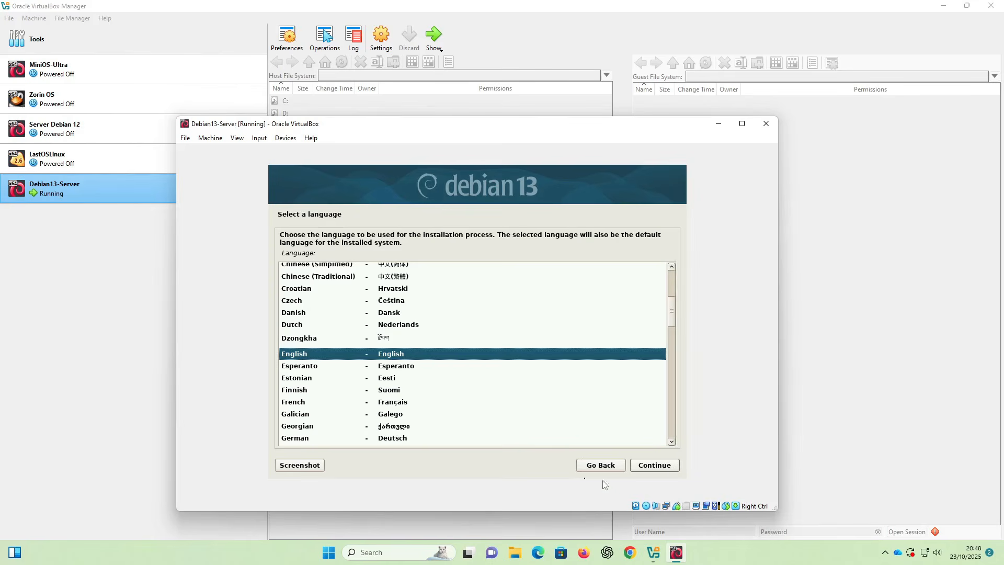
drag(774, 513, 834, 529)
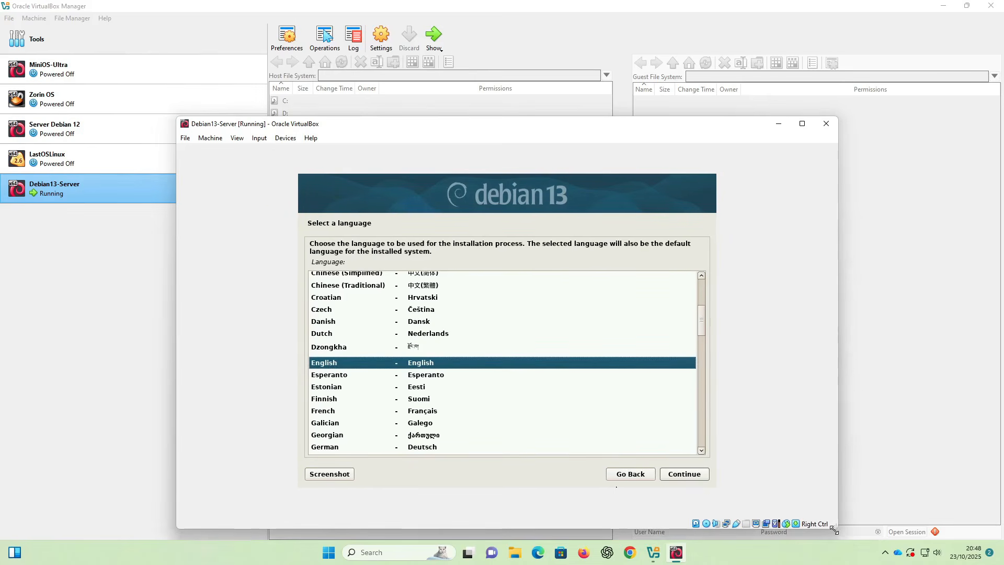
click(698, 476)
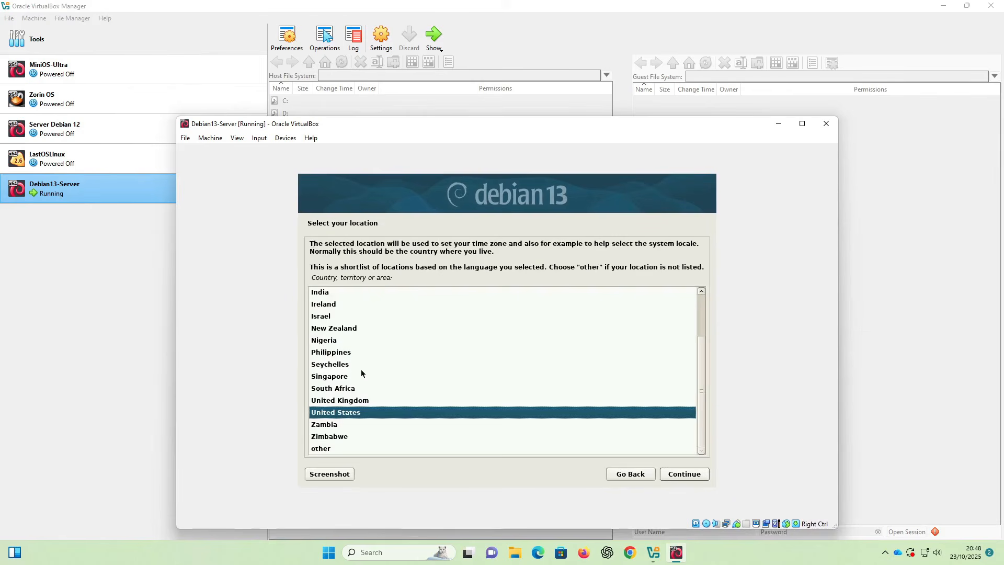
- Set the location to Indonesia through other > Asia
click(328, 450)
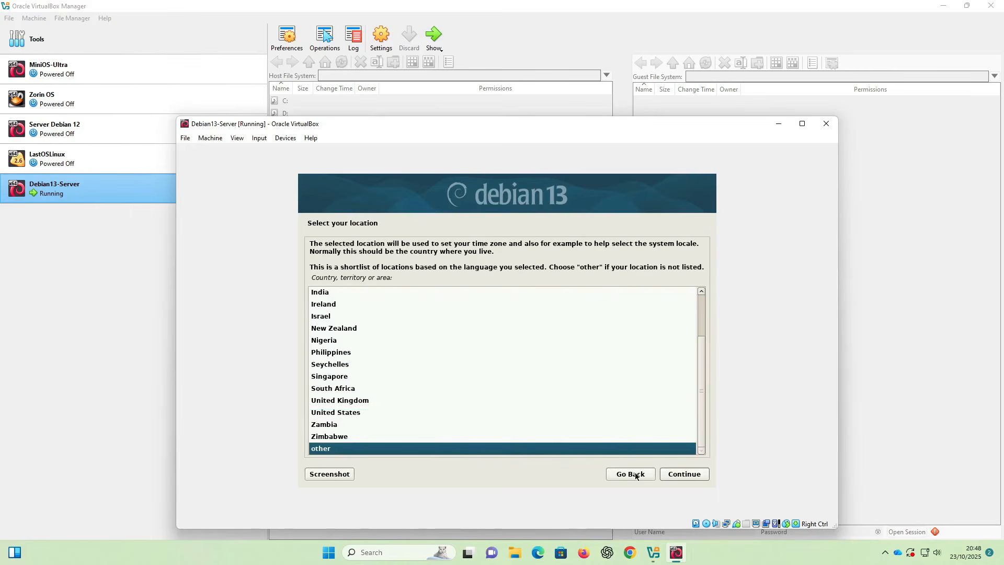
click(675, 474)
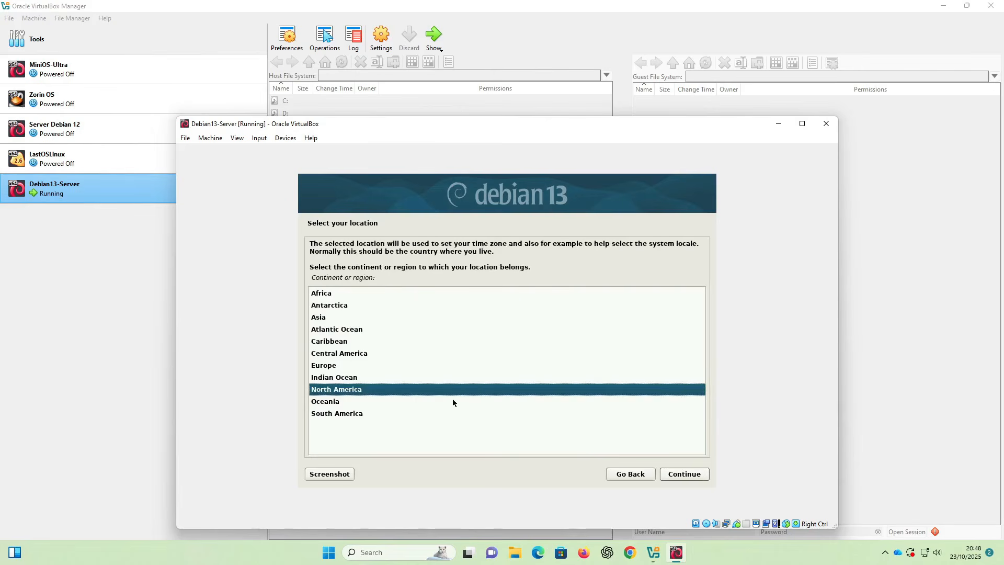
click(332, 320)
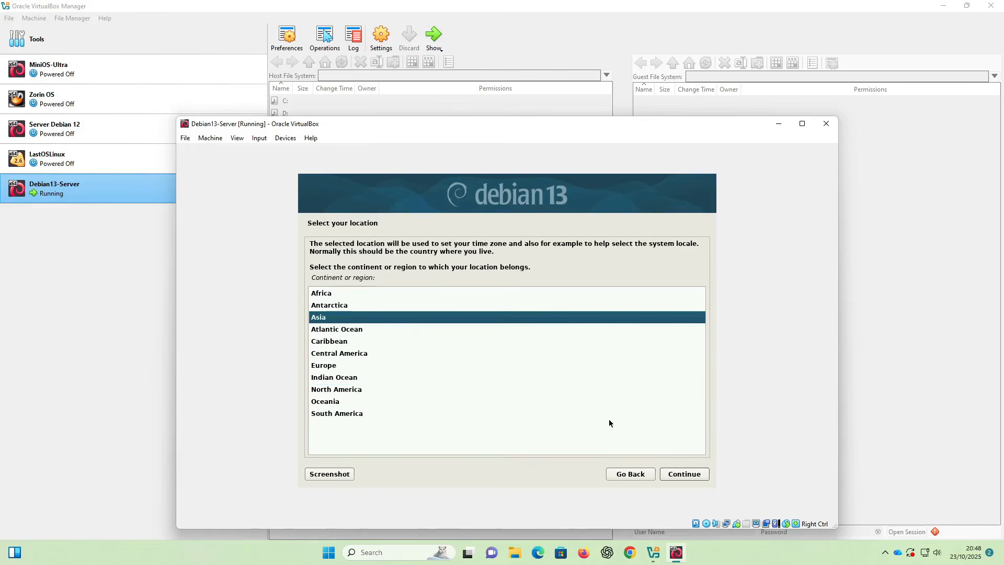
click(683, 476)
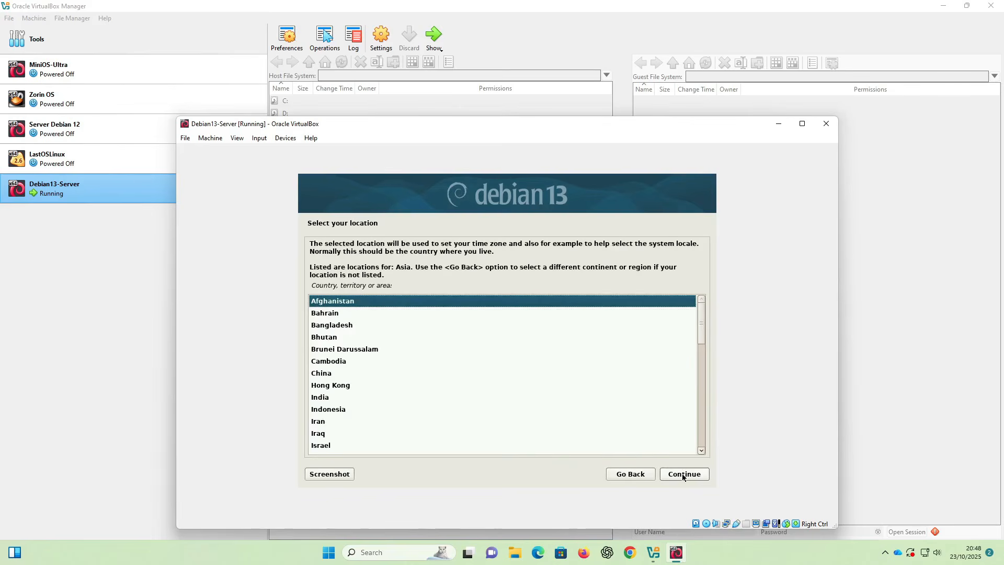
click(342, 412)
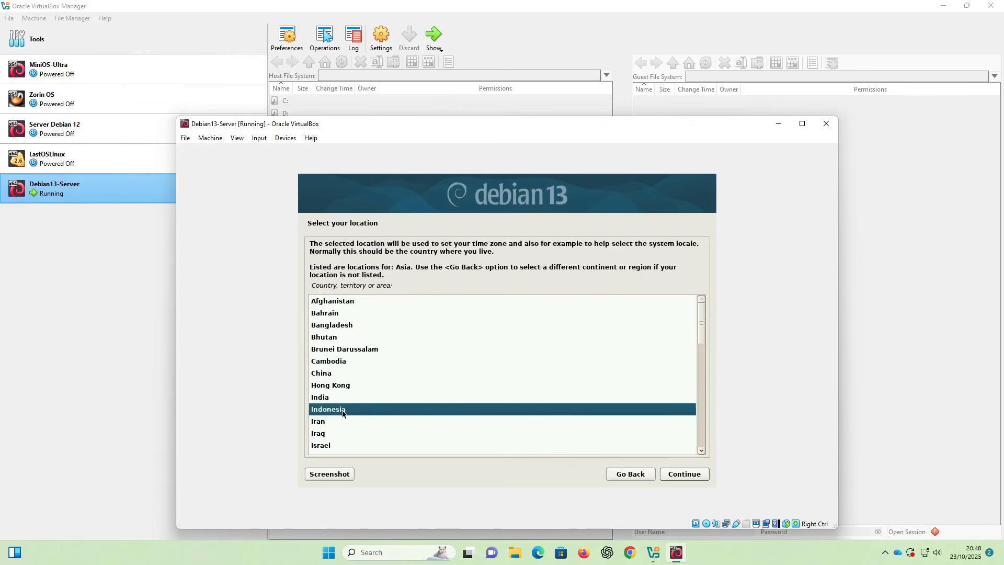
click(663, 474)
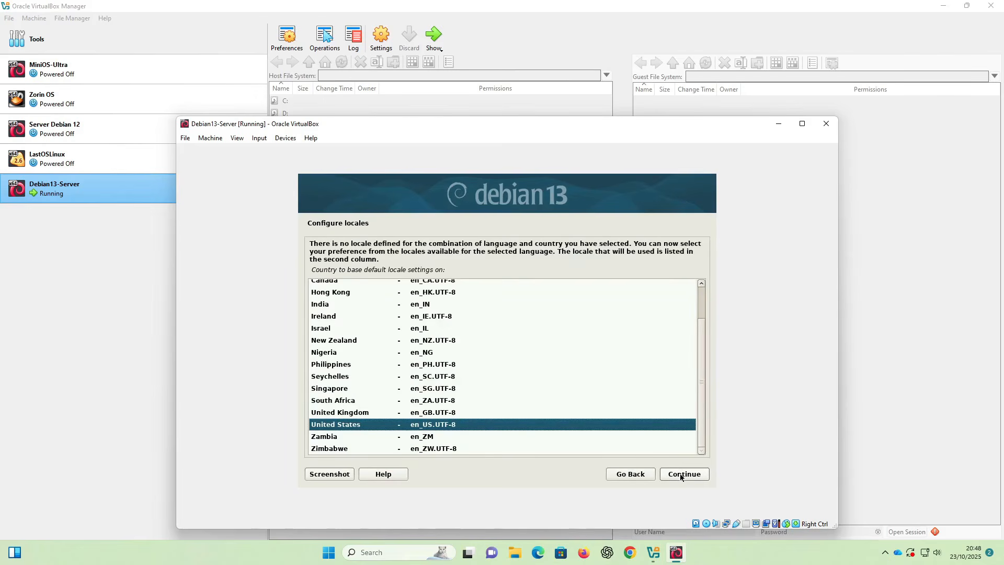
- Accept the en_US.UTF-8 locale and the American English keymap, letting DHCP configure the network
click(681, 477)
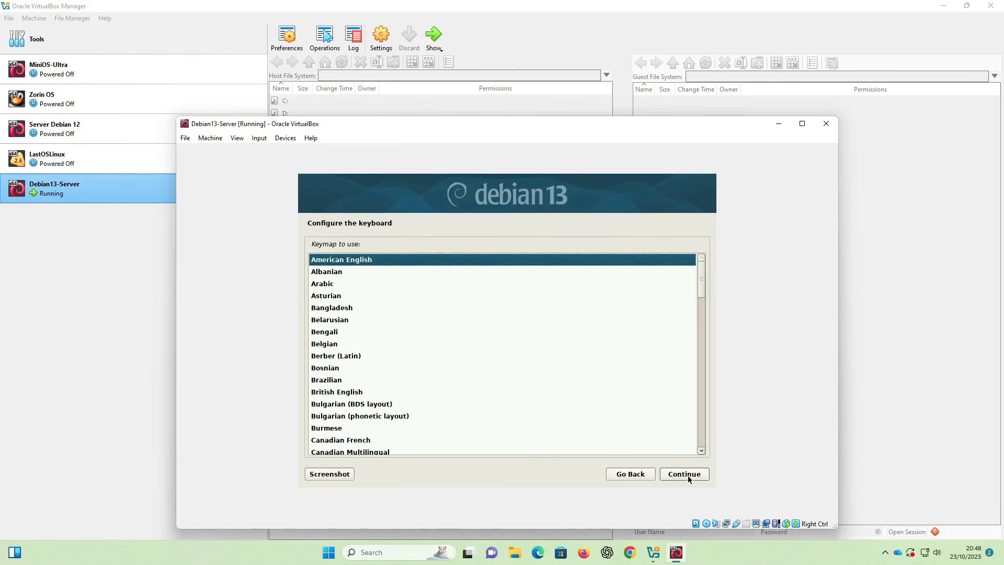
click(687, 476)
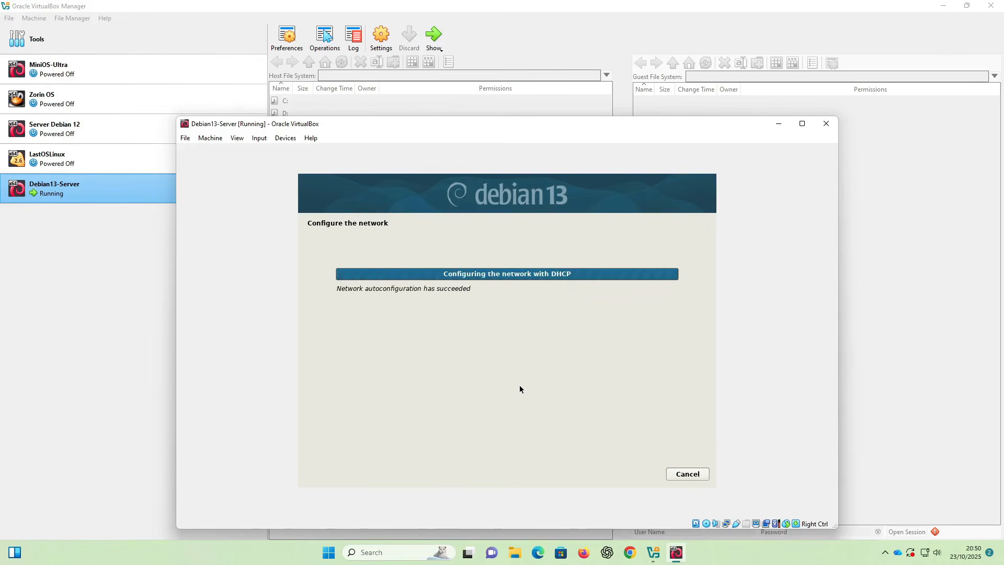
- Set the hostname to itnewbie and clear the default domain name, leaving it blank
text(it)
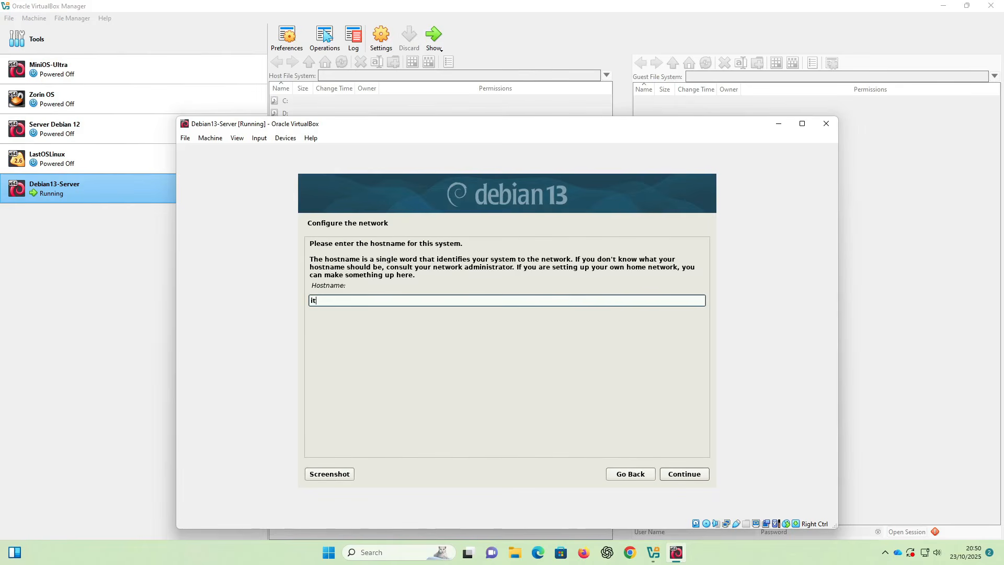
text(newbie)
click(680, 474)
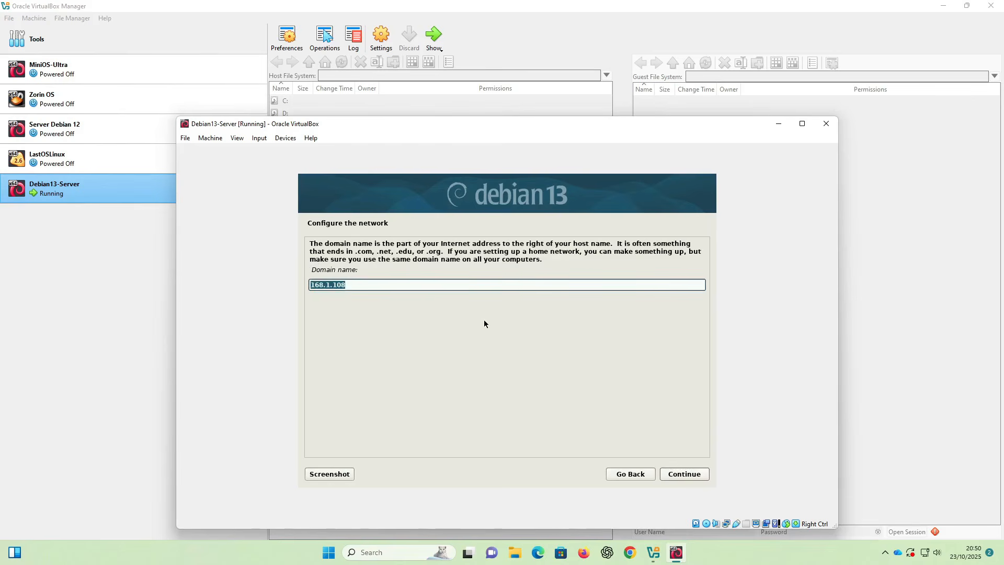
key(BackSpace)
click(695, 477)
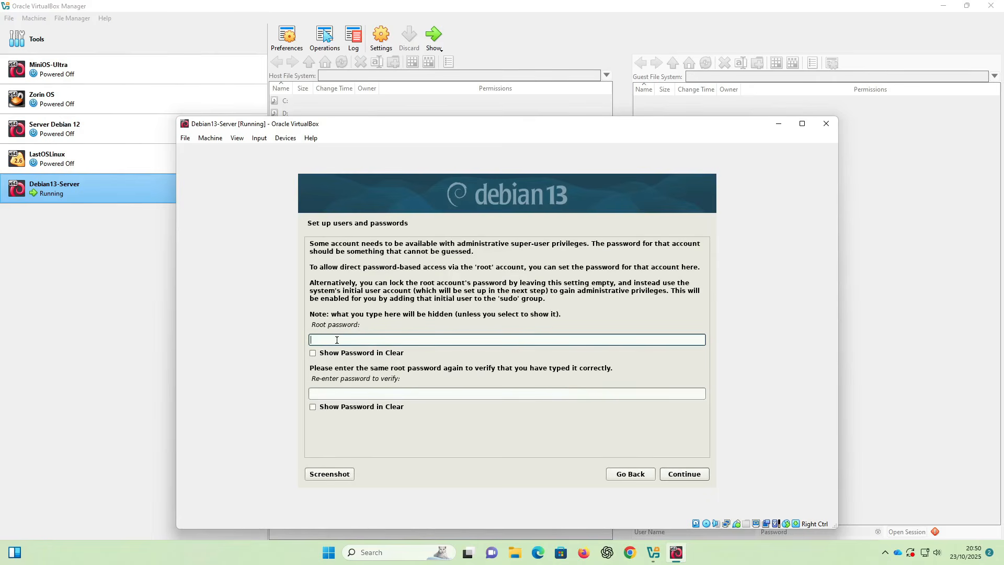
- Enter the root password twice, both shown in clear, and submit it
text(******)
click(311, 357)
click(322, 392)
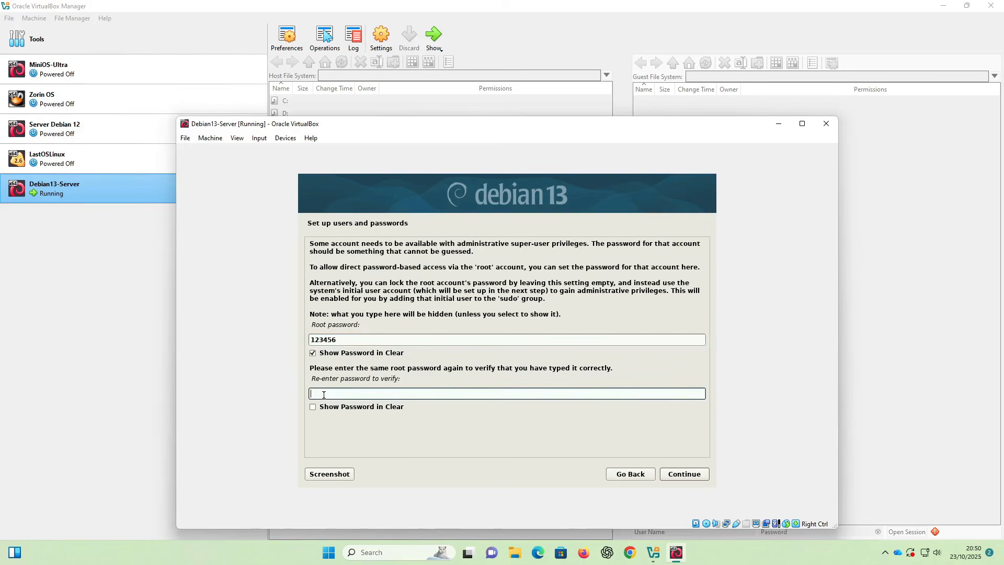
text(123456)
click(312, 407)
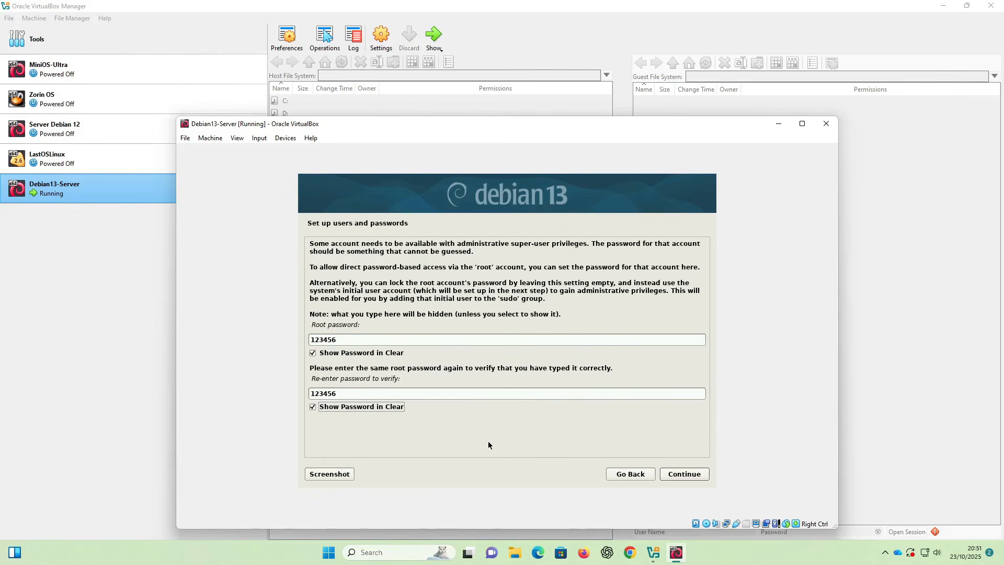
click(682, 475)
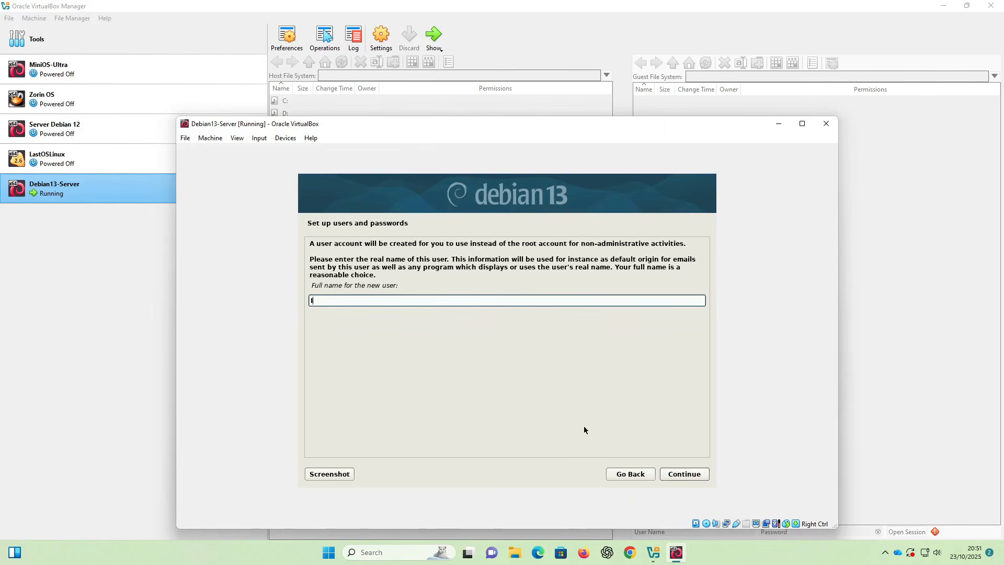
- Enter the new user's full name and the username itnewbie
text(IT Newbie)
click(684, 474)
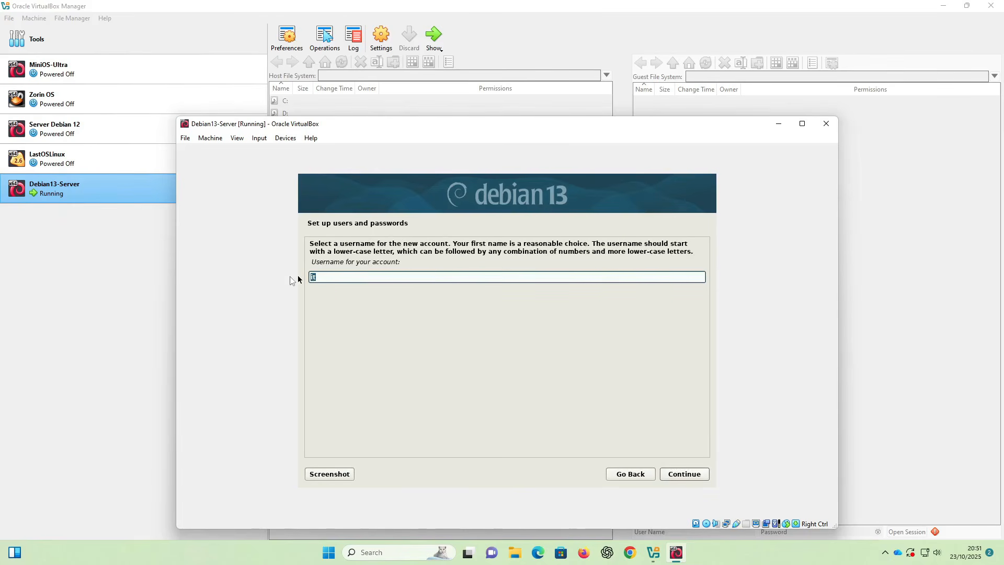
text(itnewbie)
click(673, 472)
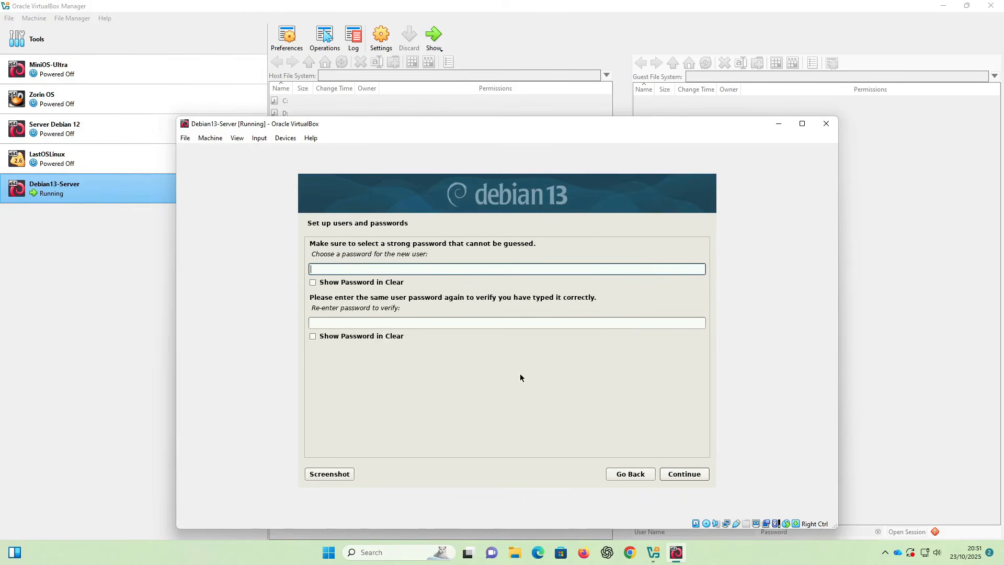
- Type the user password twice, show both in clear, and submit it
text(******)
click(397, 322)
text(******)
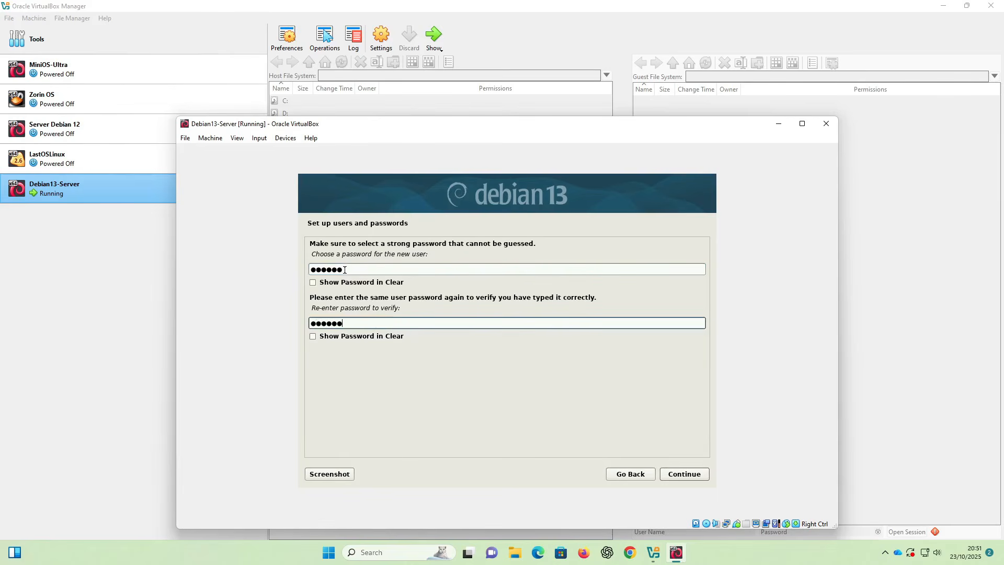
click(314, 282)
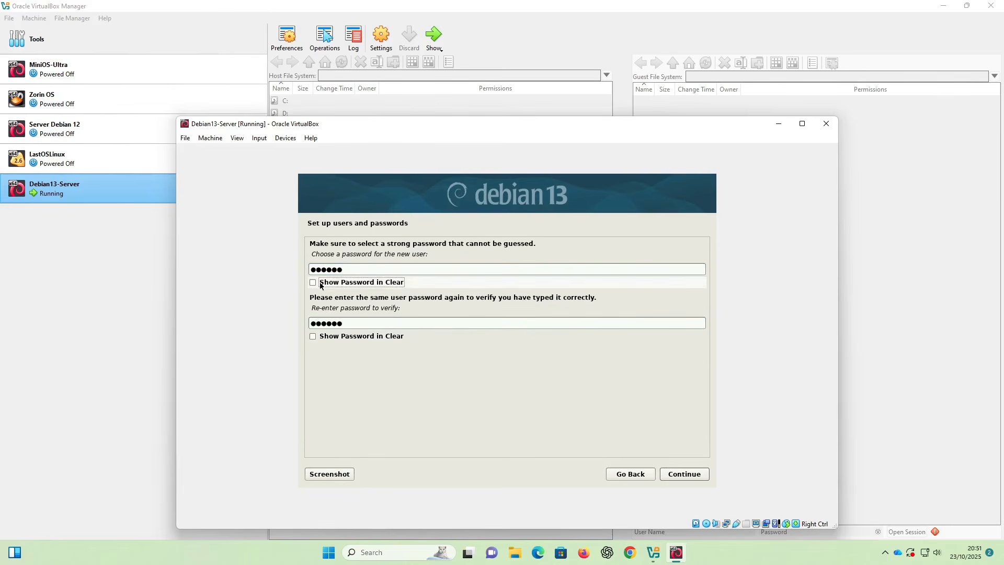
click(319, 338)
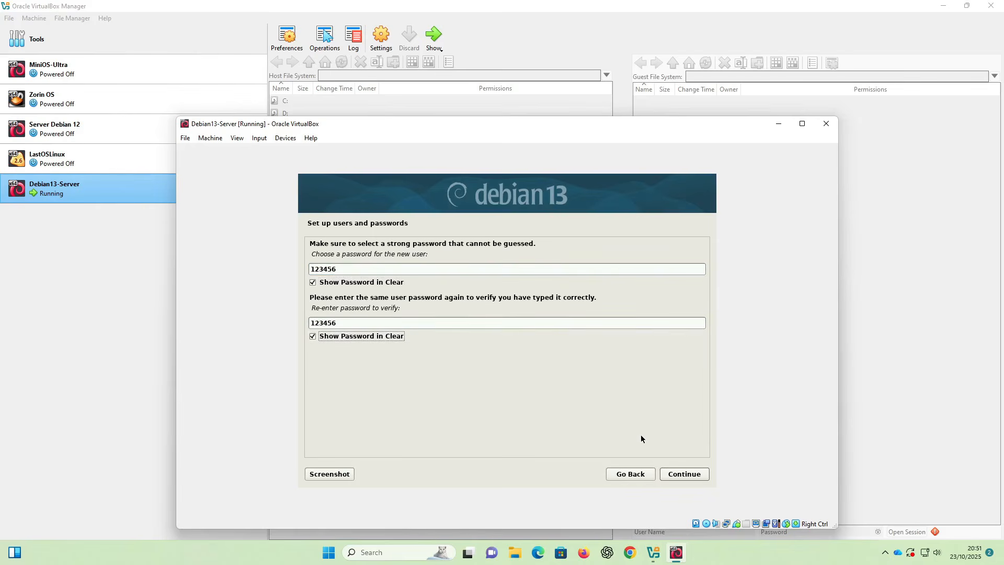
click(683, 473)
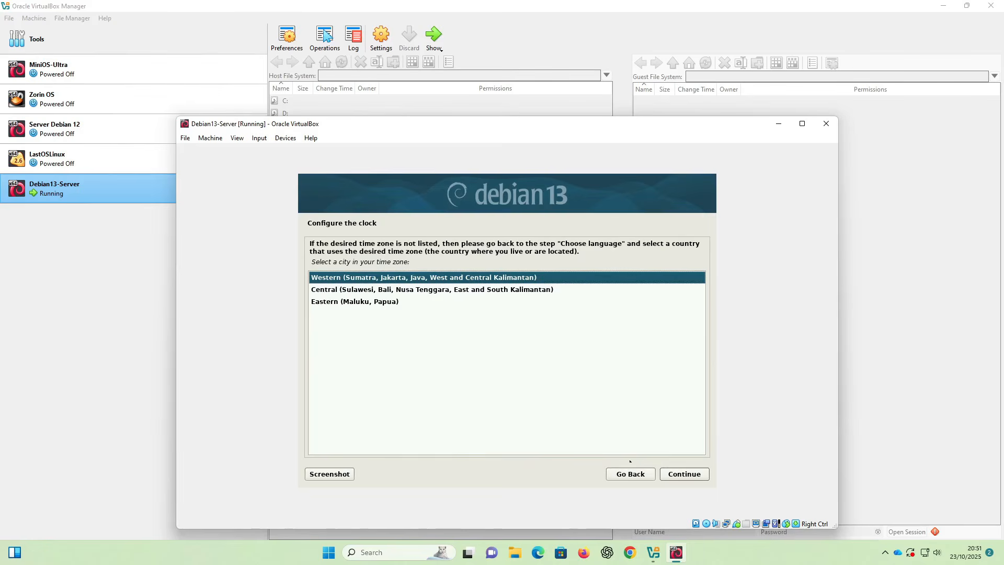
- Keep the Western (Sumatra, Jakarta) time zone and continue
click(684, 477)
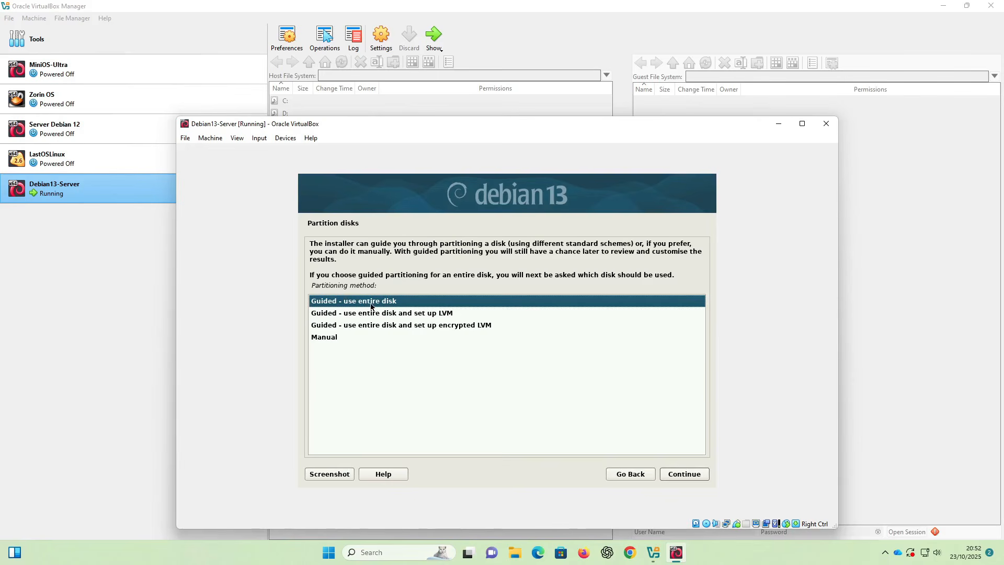
- Choose guided partitioning of the entire 21.5 GB sda disk with all files in one partition
click(364, 339)
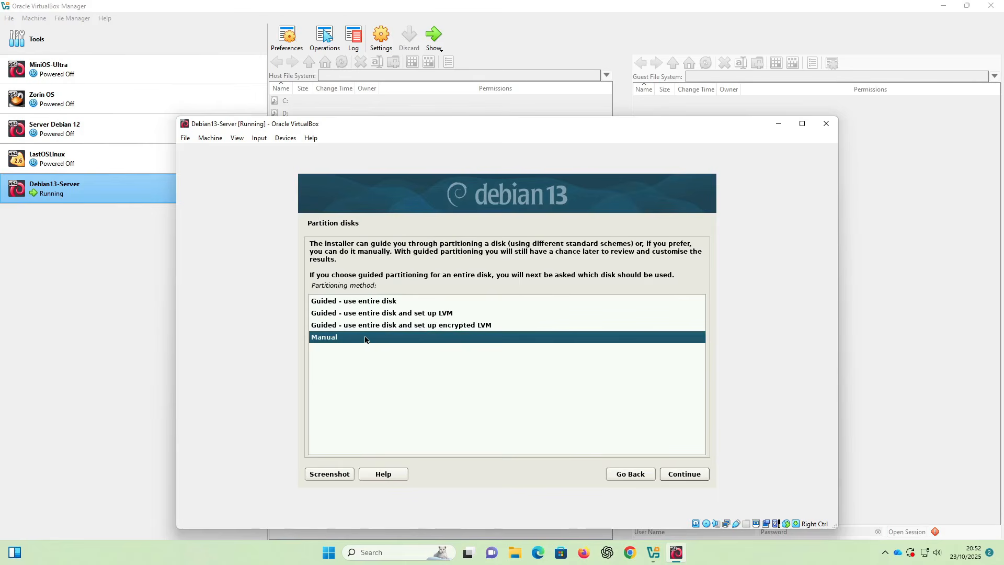
click(373, 305)
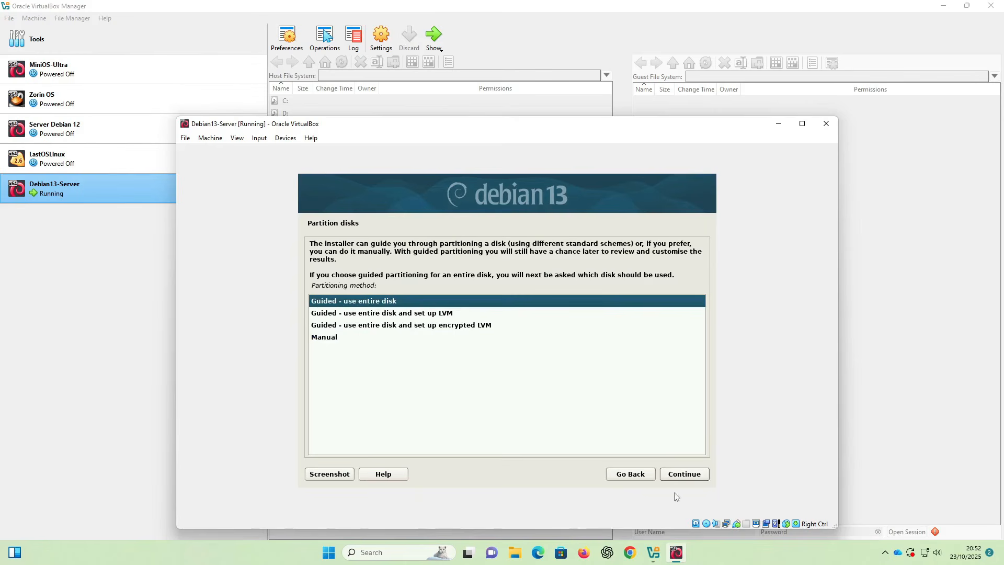
click(686, 476)
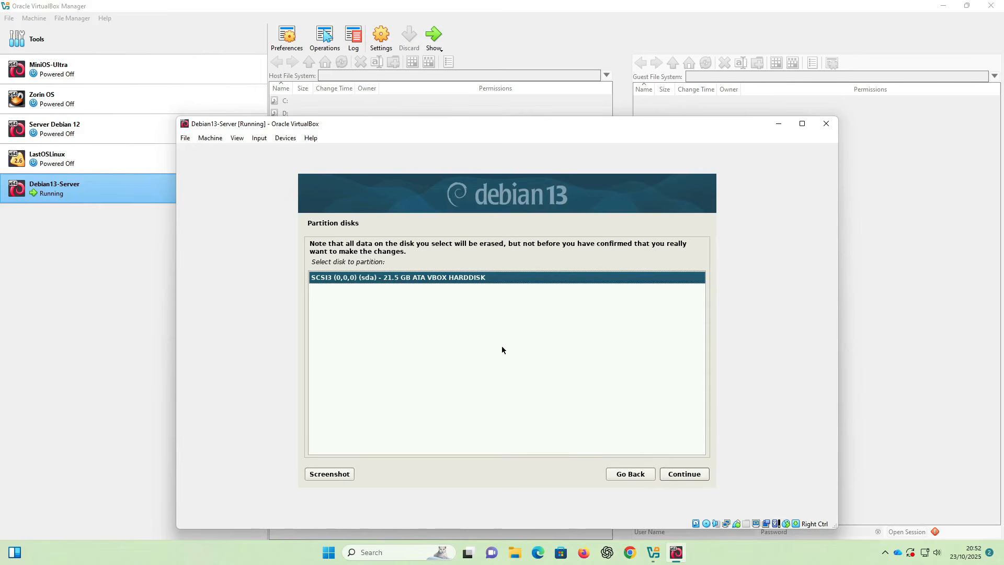
click(678, 476)
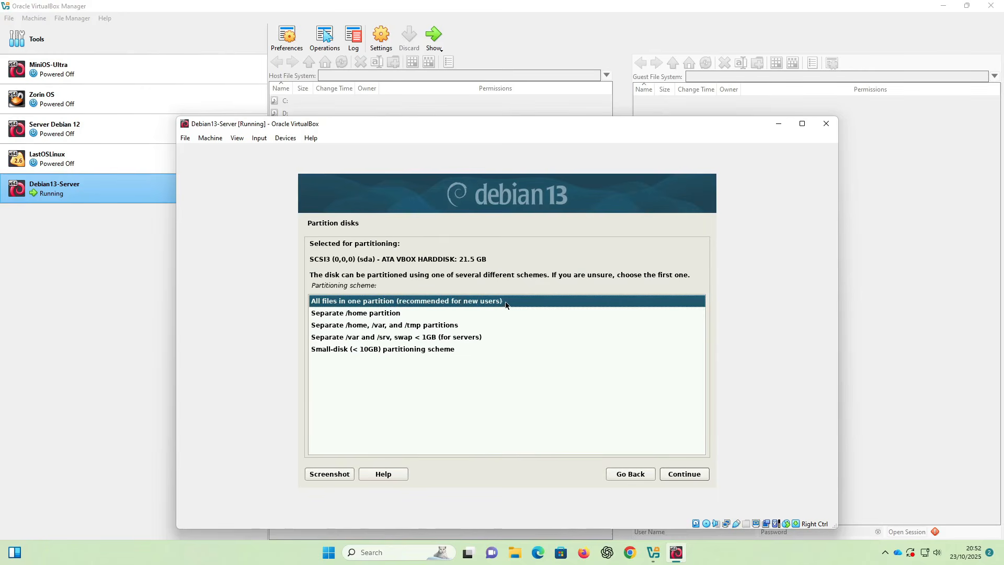
click(696, 474)
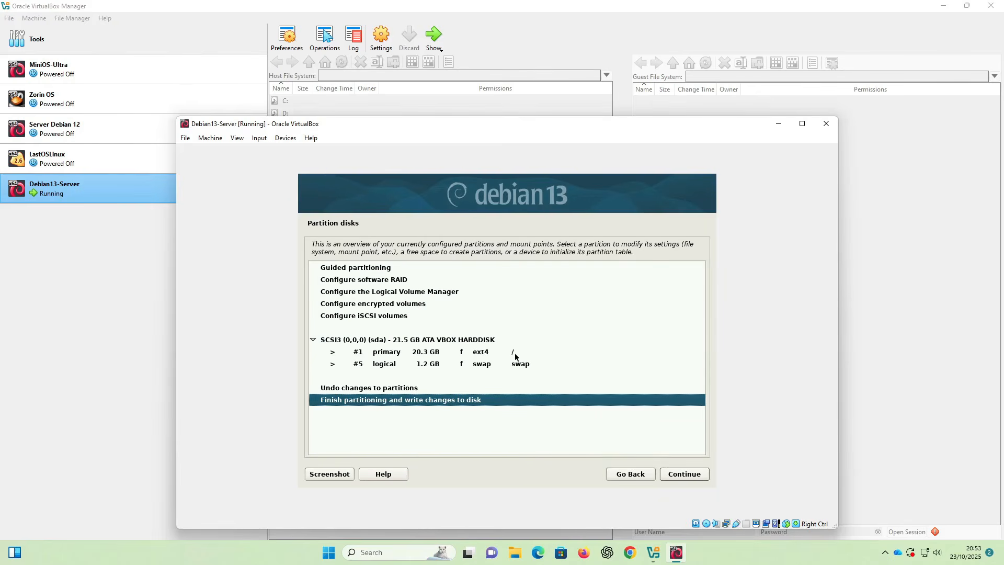
- Review the 20.3 GB ext4 root and 1.2 GB swap partitions, then finish partitioning
click(433, 365)
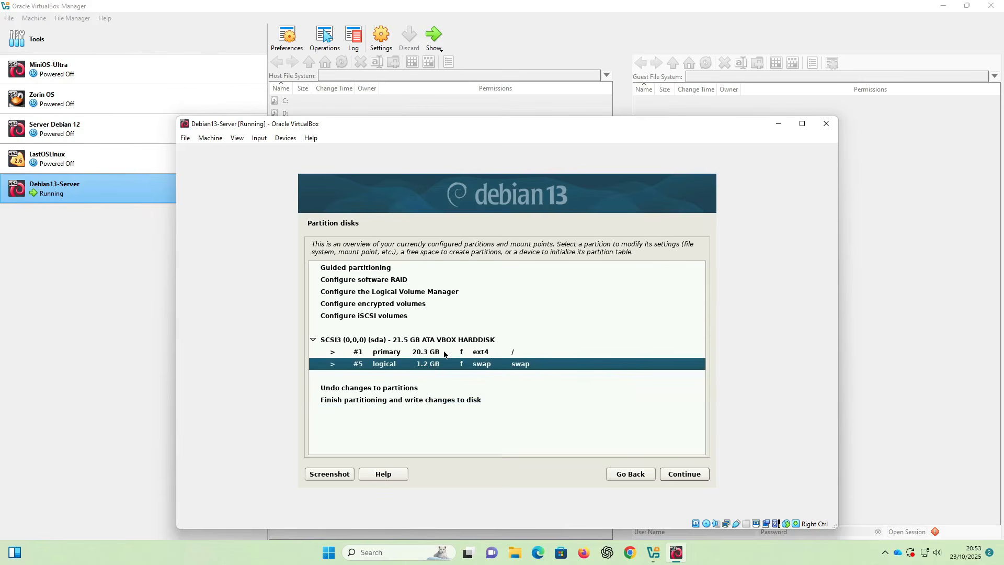
click(444, 353)
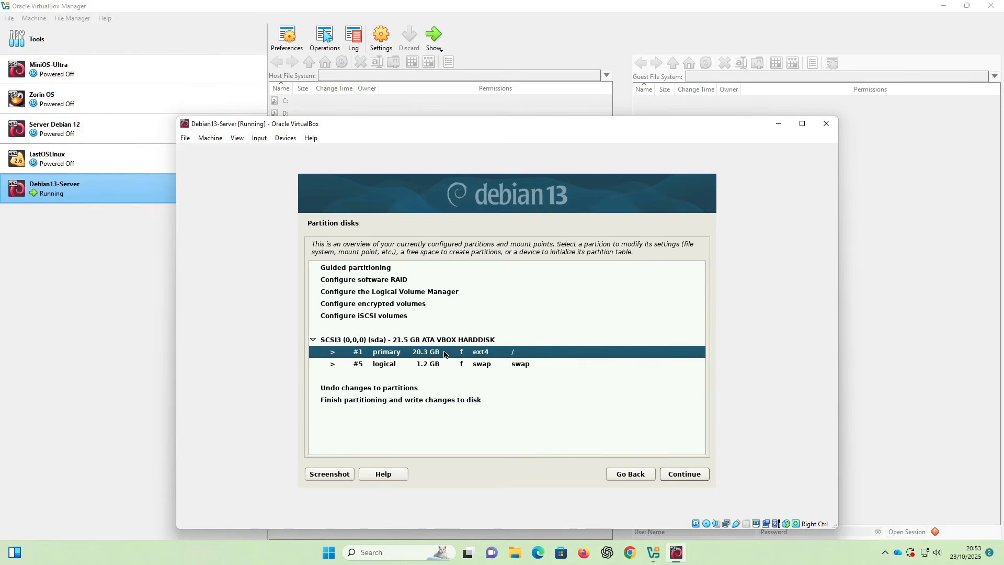
click(353, 400)
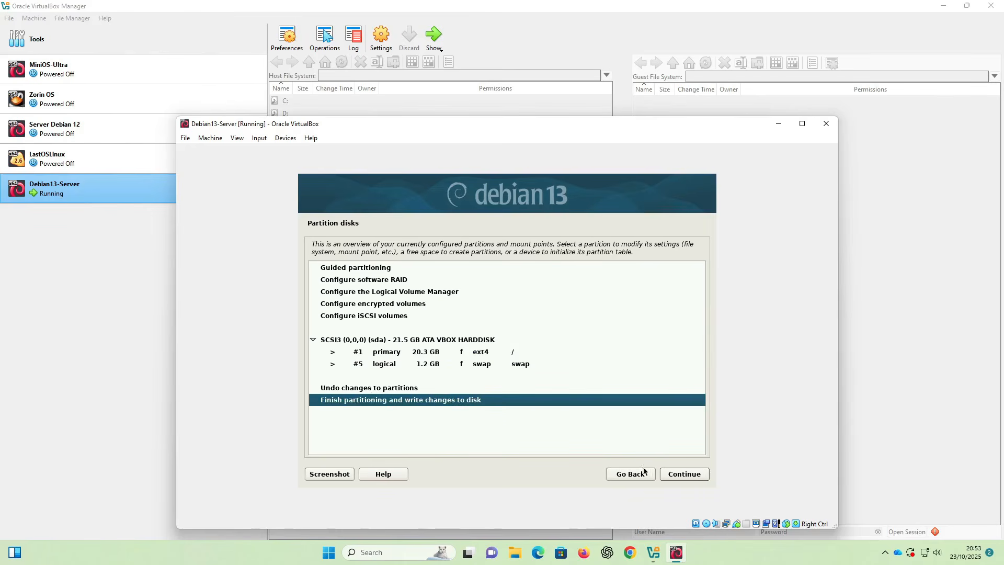
click(678, 477)
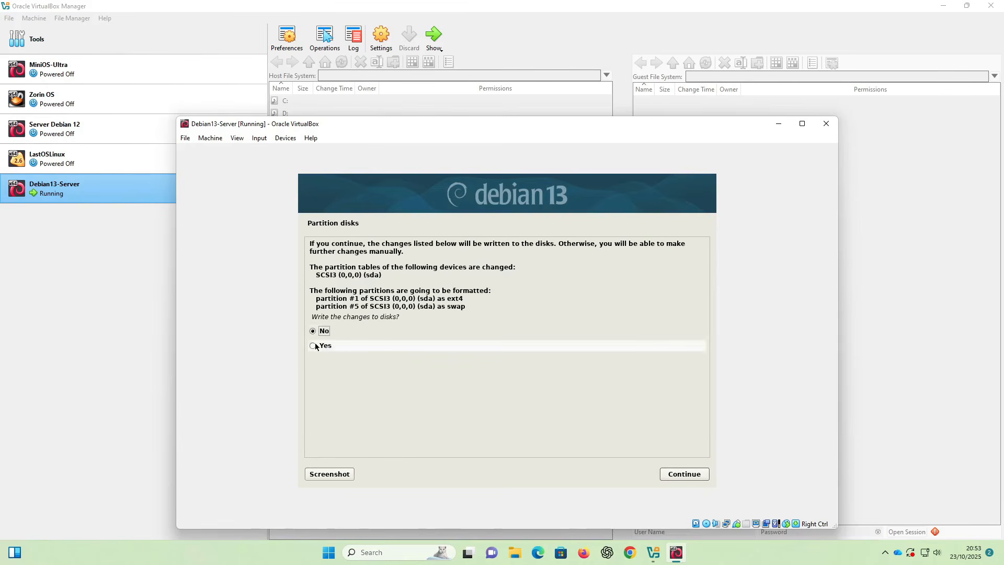
- Answer Yes to writing the partition changes to disk and continue
click(314, 345)
click(673, 473)
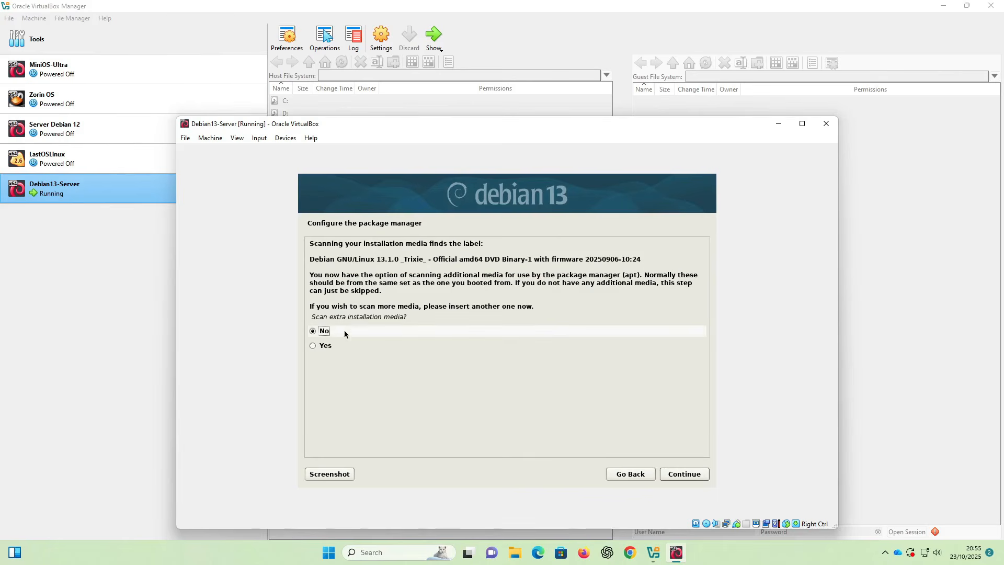
- Decline extra installation media, the network mirror and the popularity-contest survey
click(687, 475)
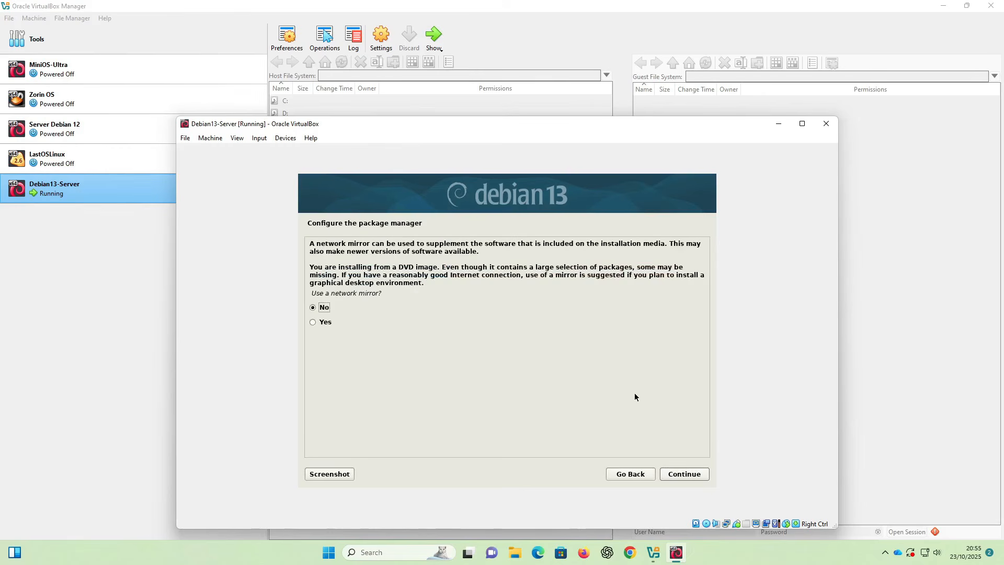
click(700, 473)
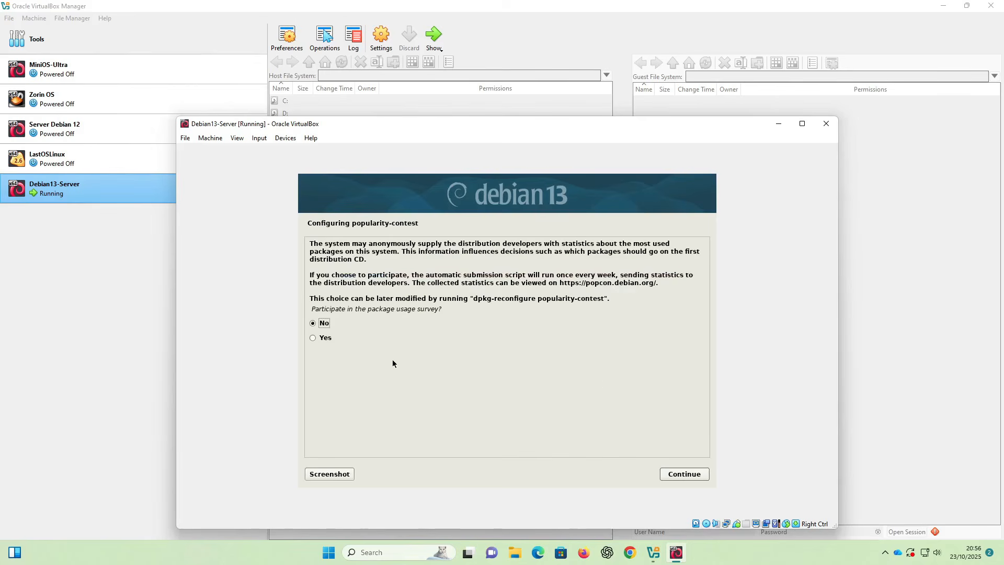
click(692, 473)
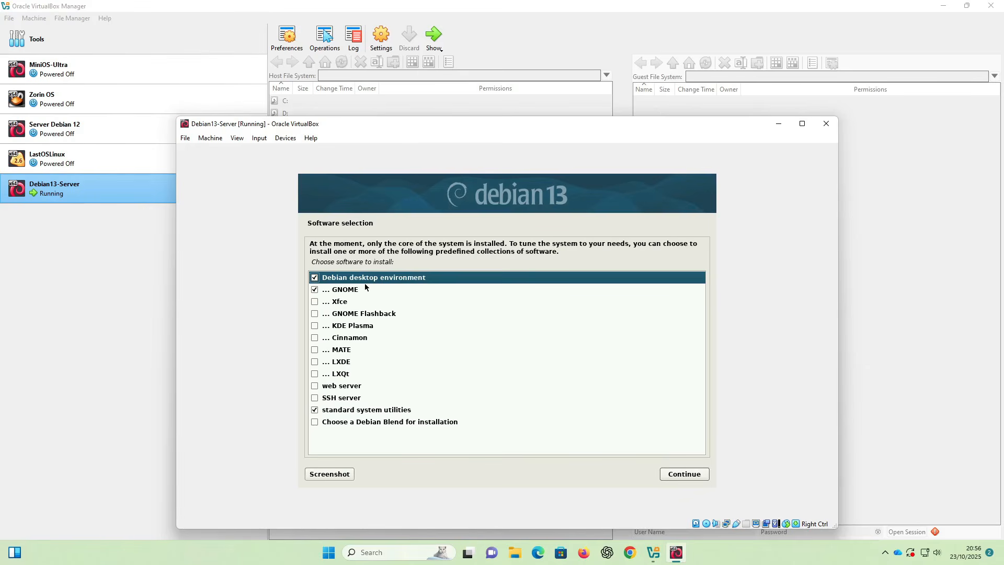
- Untick Debian desktop environment and GNOME, installing only standard system utilities
click(314, 278)
click(314, 289)
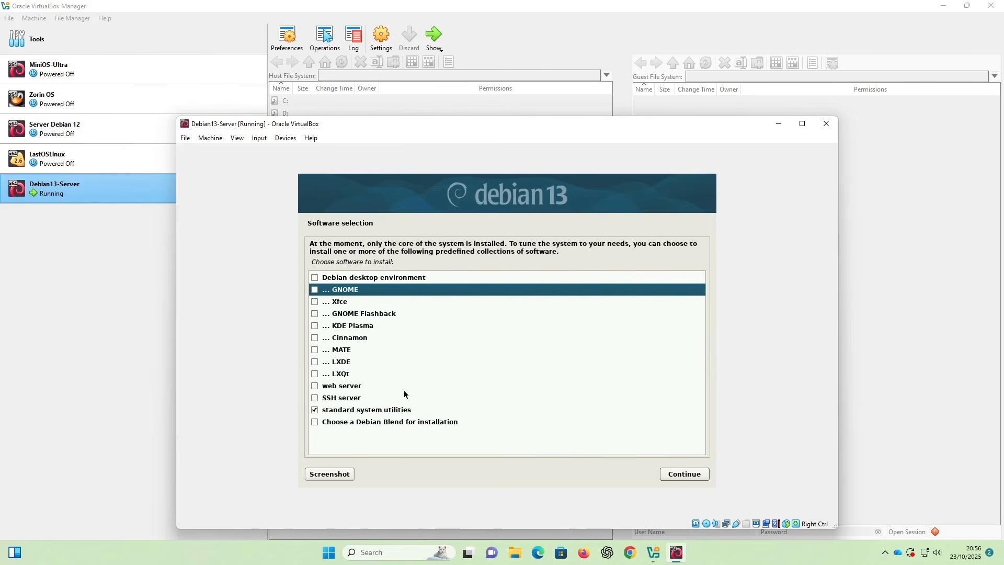
click(685, 474)
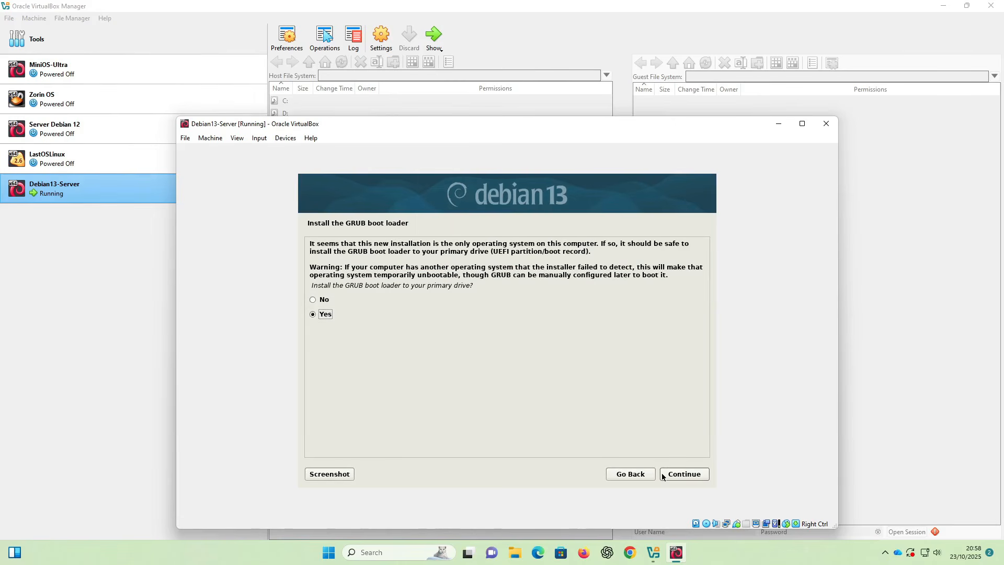
- Install the GRUB boot loader onto /dev/sda
click(679, 477)
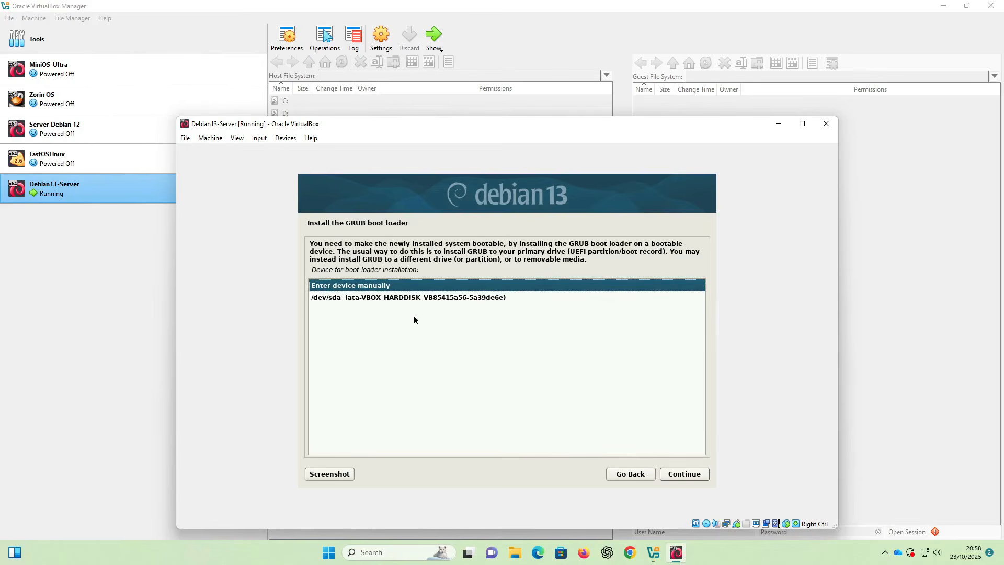
click(361, 298)
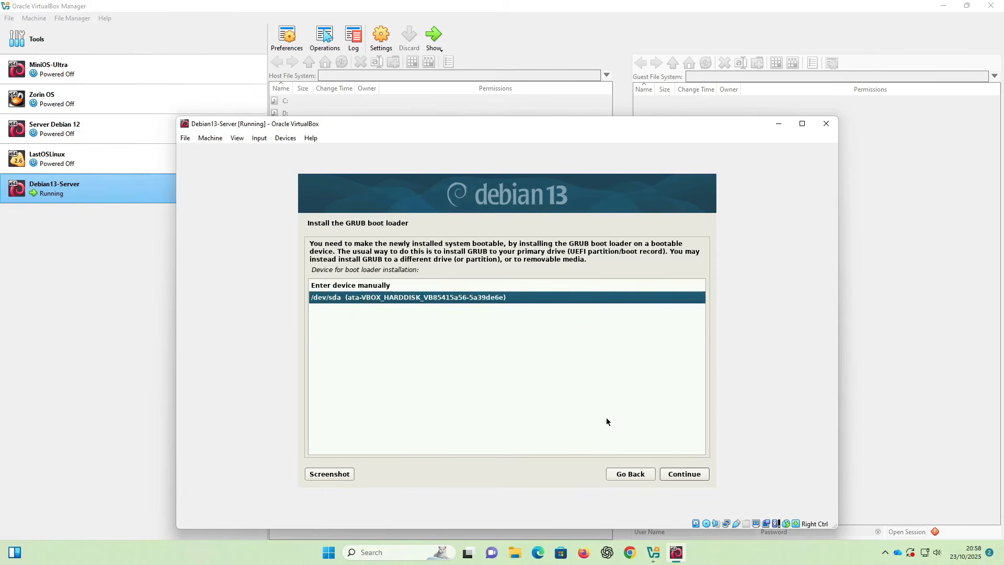
click(674, 477)
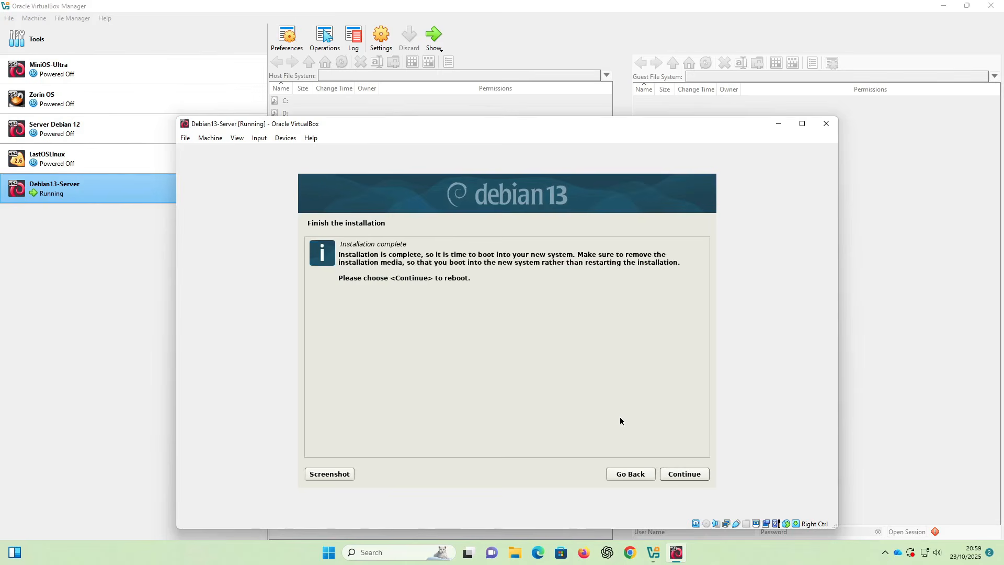
- Confirm the completed Debian 13 installation so the VM reboots to the console login prompt
click(685, 474)
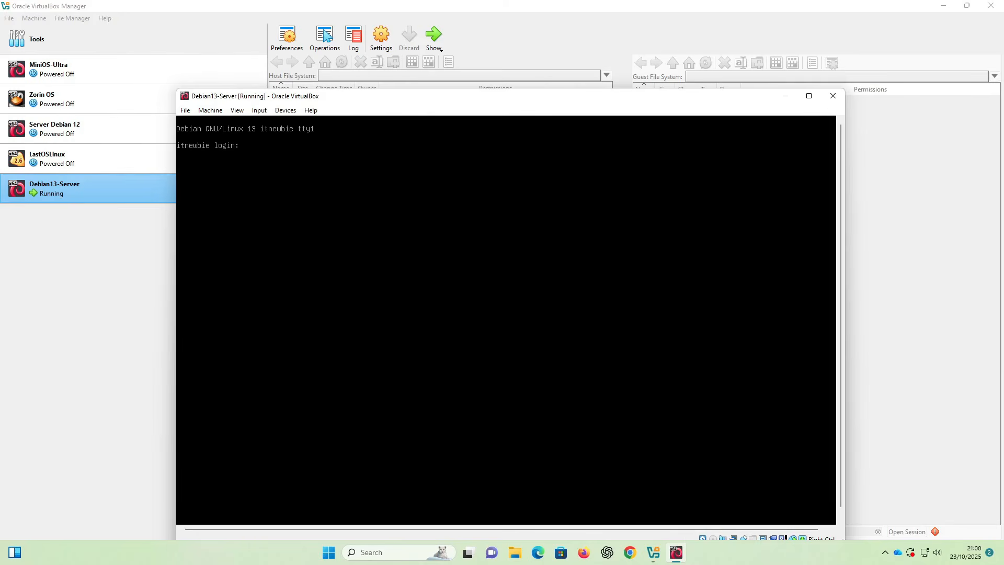
- Log in at the Debian console as the regular user, then run su for a root shell
text(itnewbie)
key(Return)
key(Return)
key(Return)
key(Return)
key(Return)
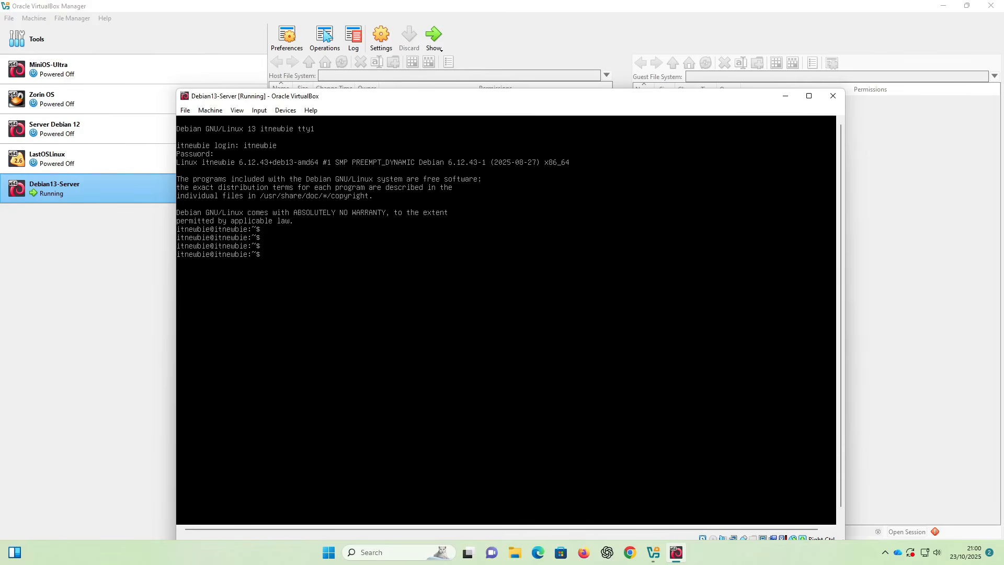
text(su)
key(Return)
key(Return)
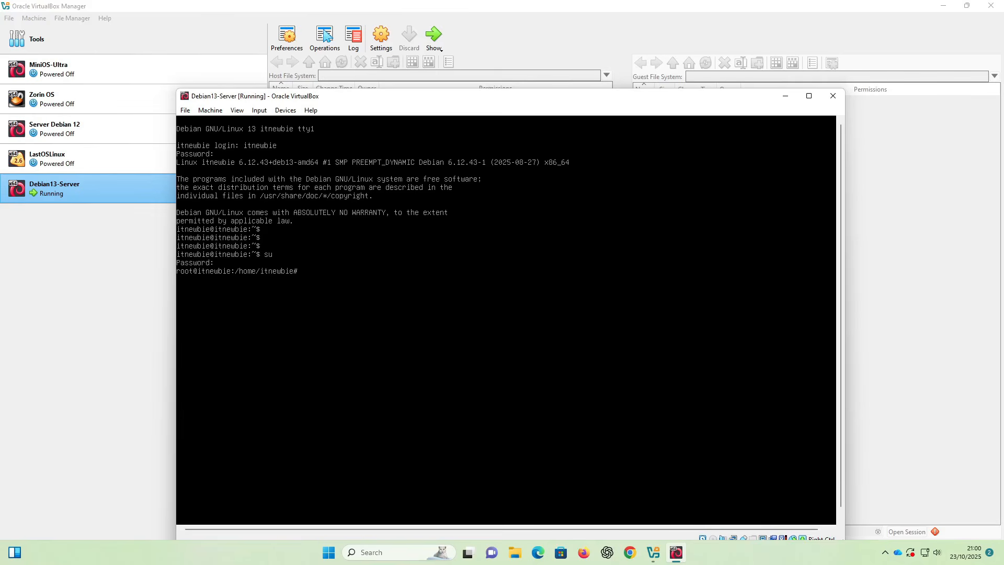
- Run ip a as root to show enp0s3 with its 192.168.1.x/24 address
text(ip)
text(a)
key(Return)
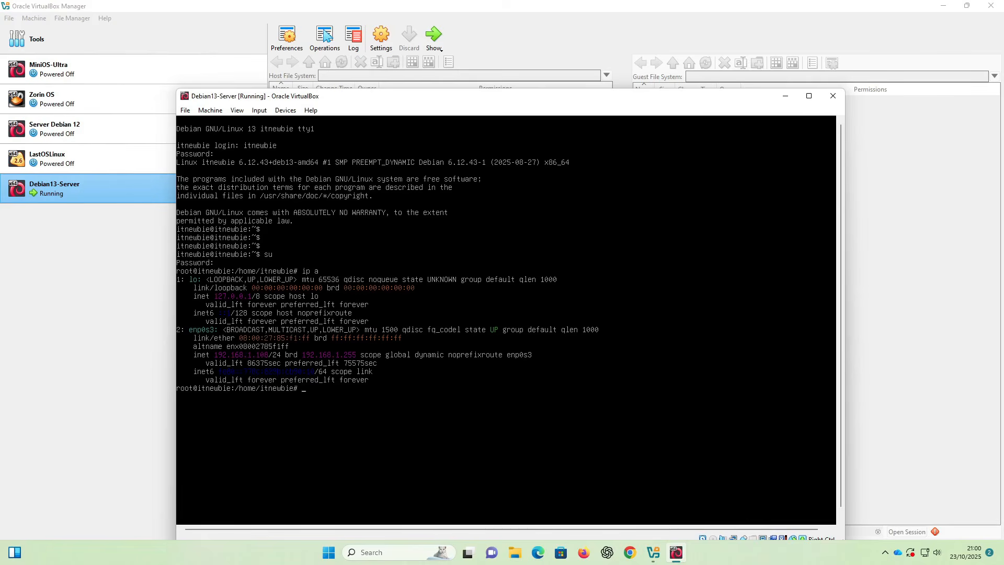